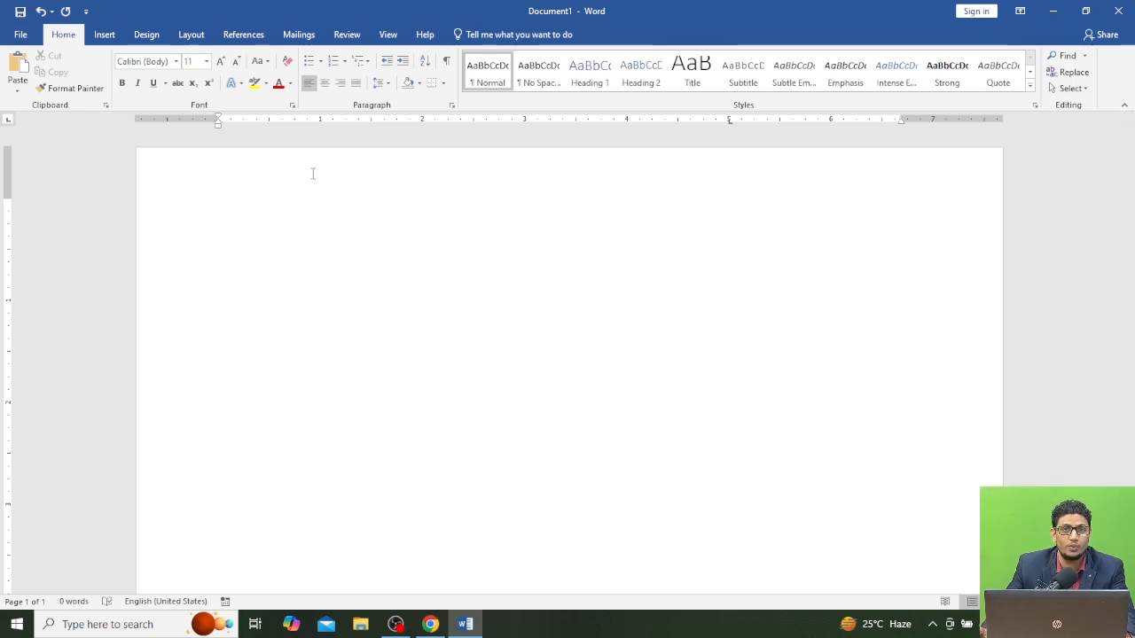
# Insert the computer_network1 image from the Pictures folder into the blank document.
pyautogui.click(110, 37)
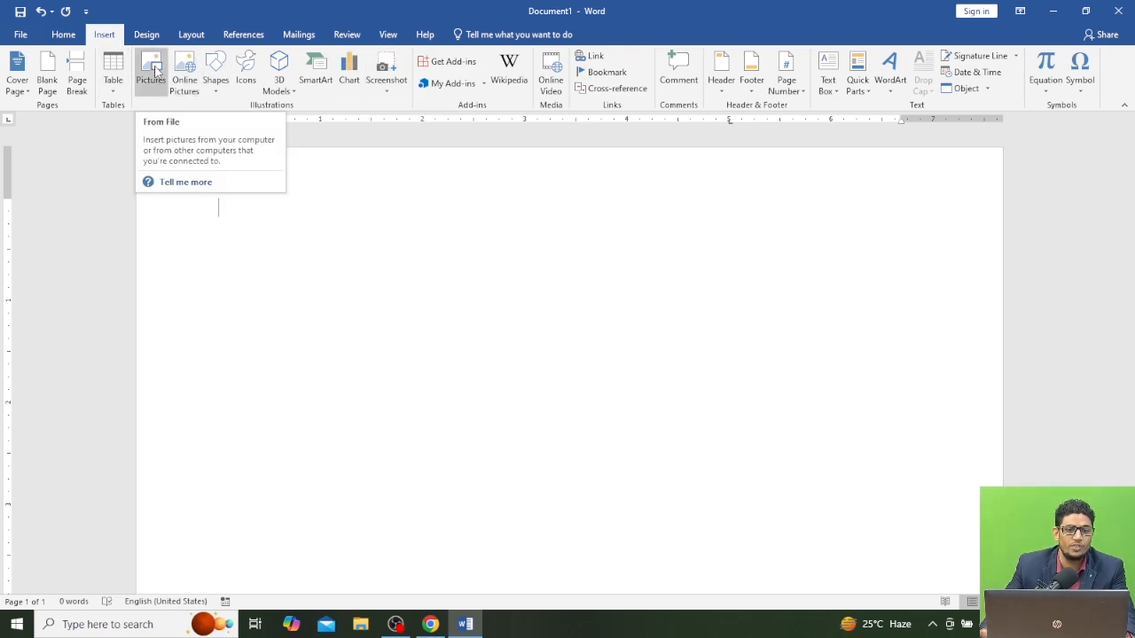
pyautogui.click(153, 71)
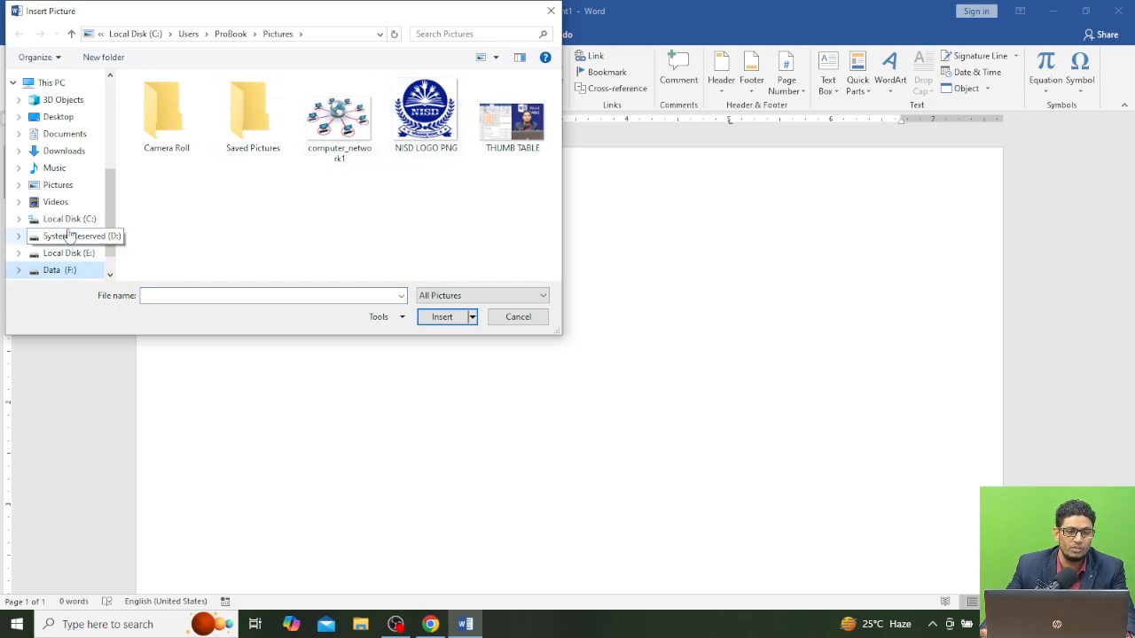
pyautogui.click(75, 185)
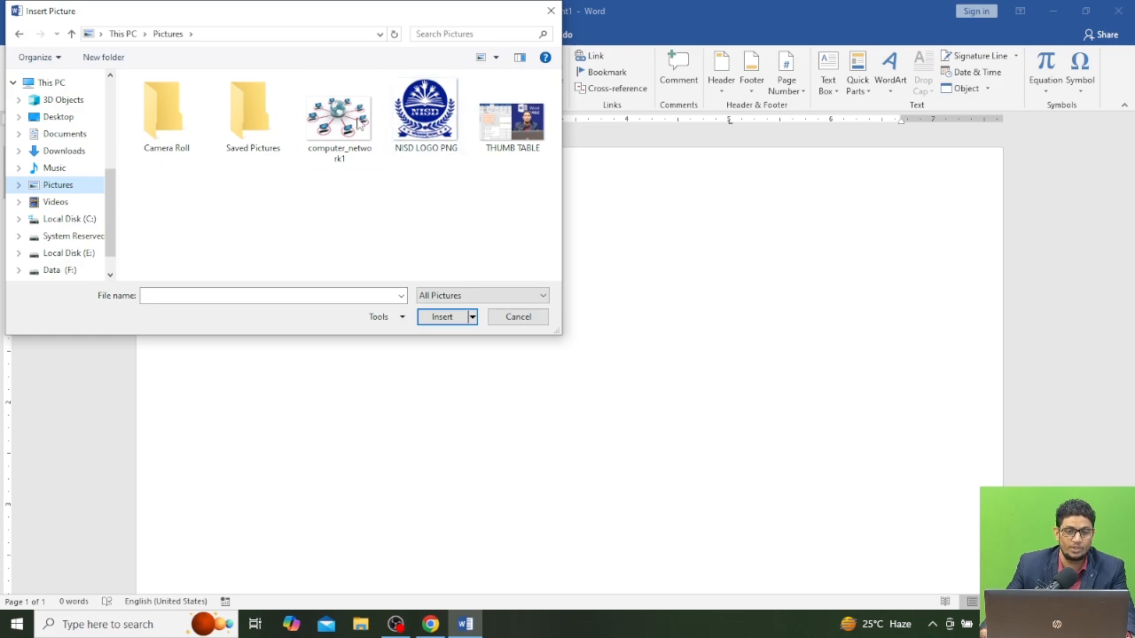
pyautogui.click(341, 119)
pyautogui.click(442, 316)
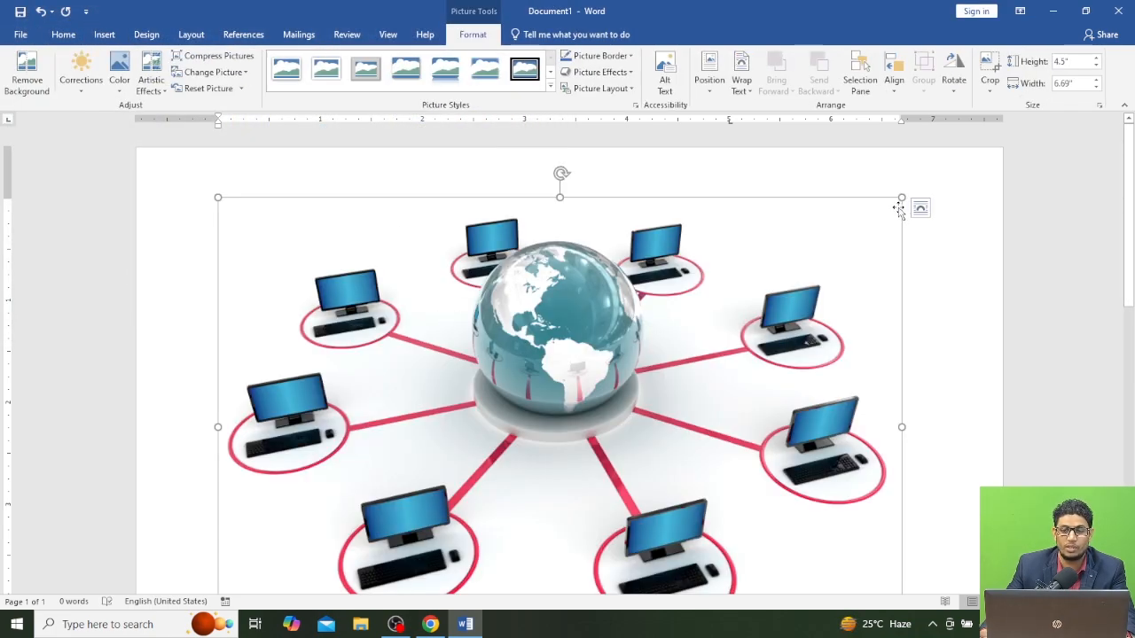
# Shrink the network picture to about 2.11" high by 3.13" wide and set its text wrapping to Behind Text.
pyautogui.moveTo(894, 211); pyautogui.dragTo(501, 444)
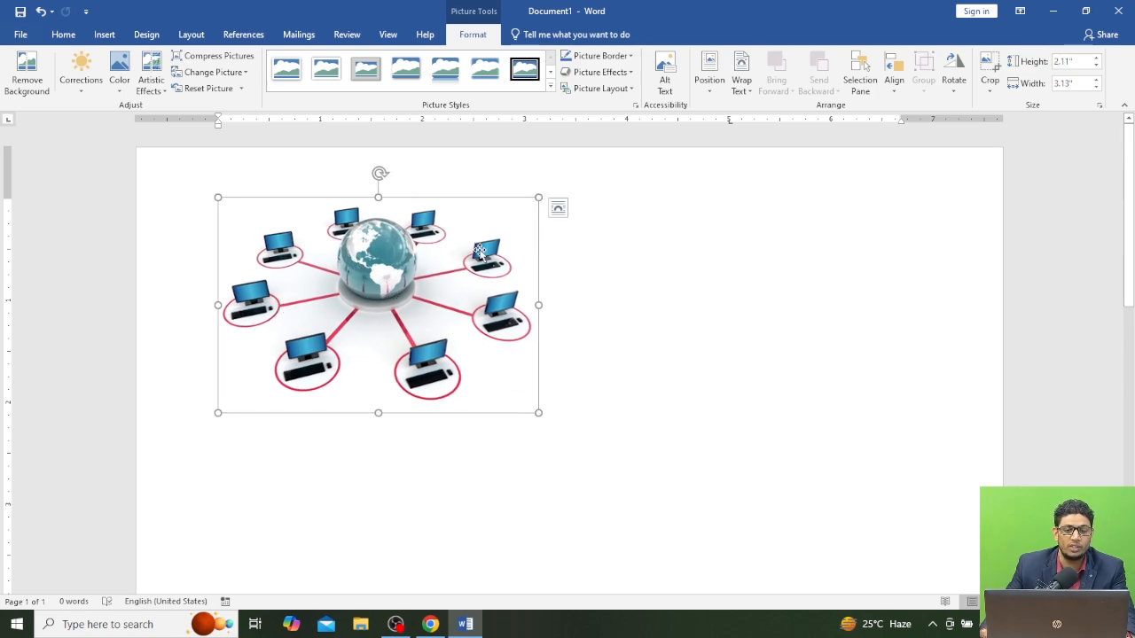
pyautogui.click(558, 208)
pyautogui.click(632, 339)
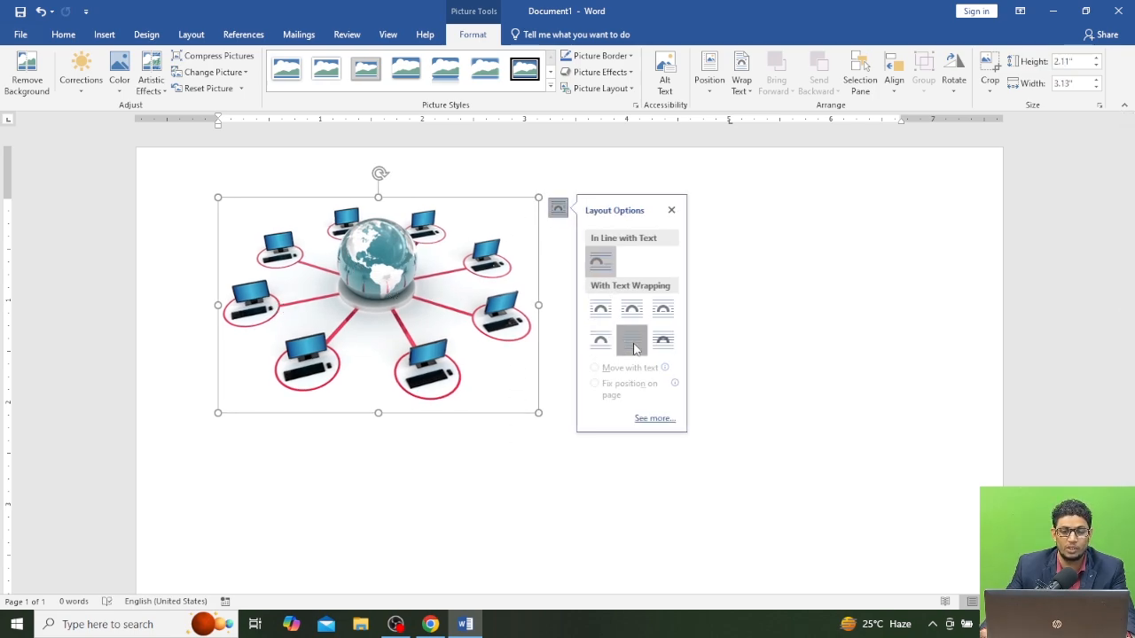
pyautogui.click(533, 280)
pyautogui.click(438, 278)
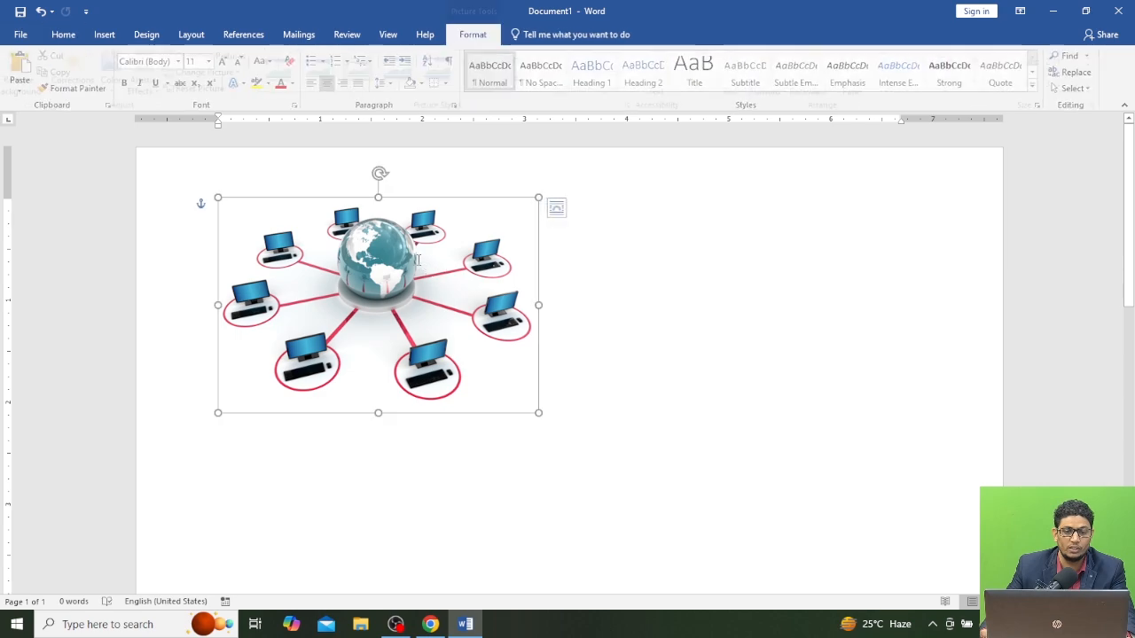
pyautogui.click(432, 299)
pyautogui.click(427, 206)
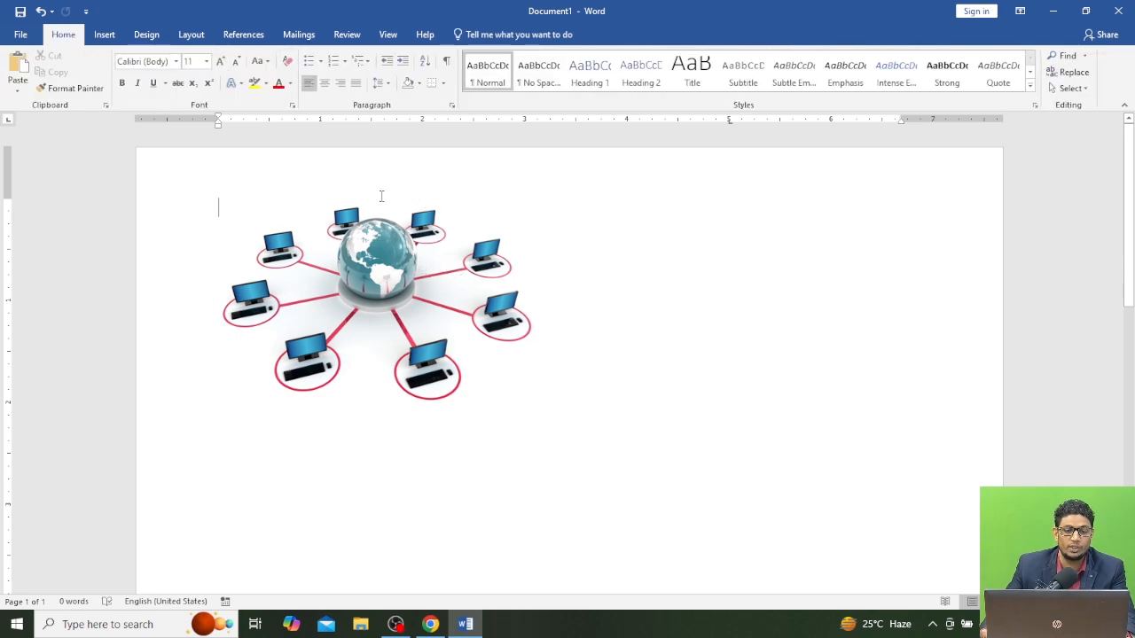
pyautogui.hotkey('ctrl', 'e')
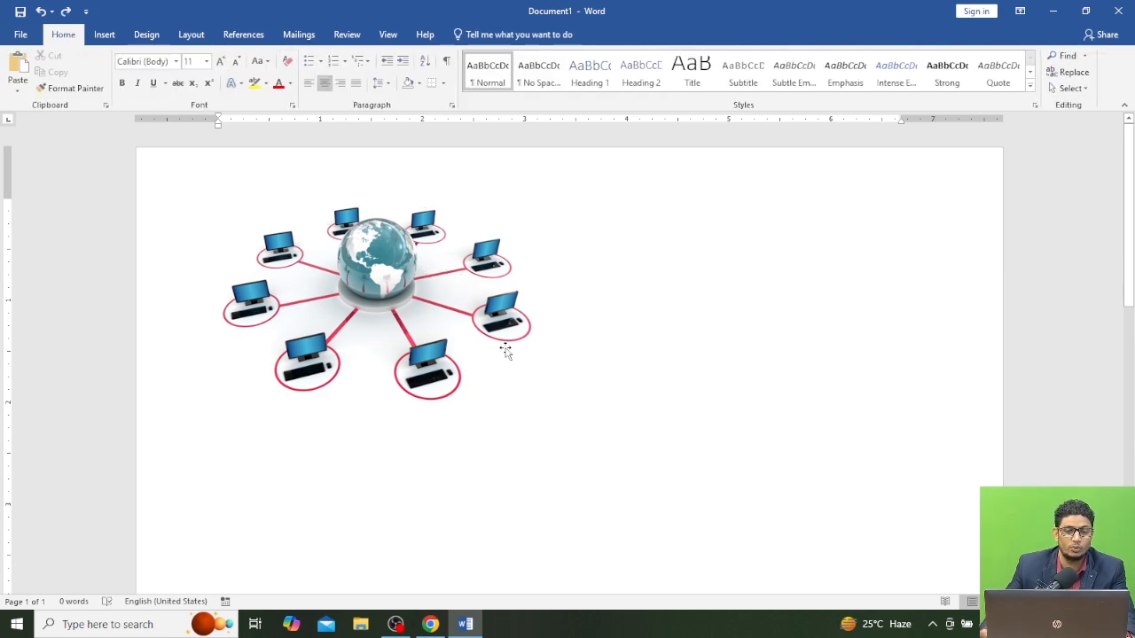
# Move the network picture to the right side of the page and put the cursor back at the document's start.
pyautogui.click(463, 355)
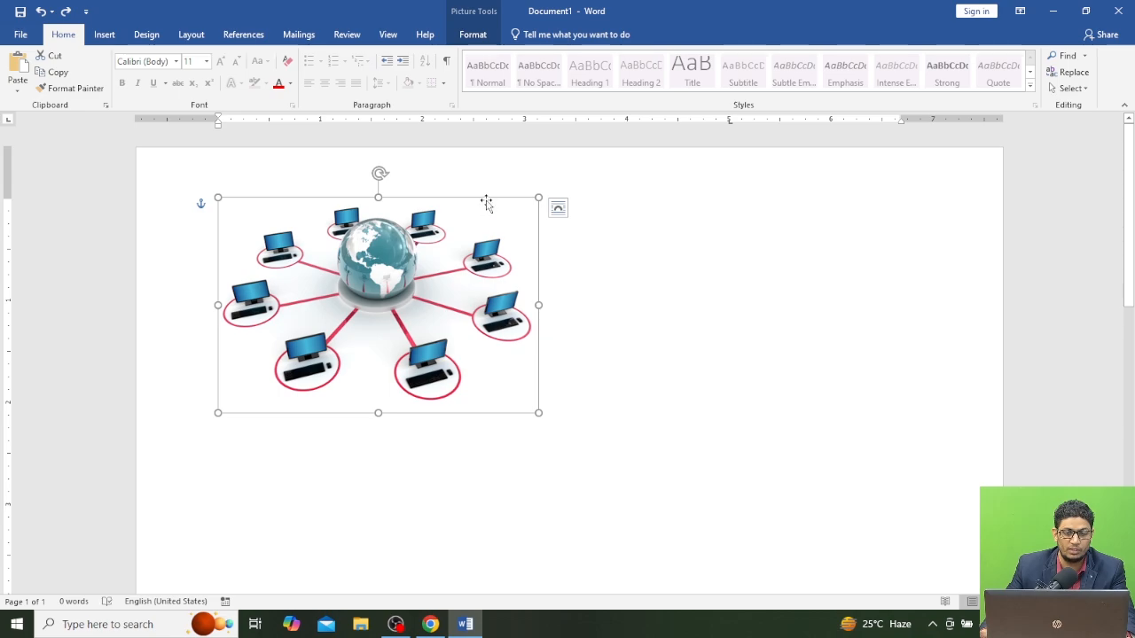
pyautogui.moveTo(486, 198); pyautogui.dragTo(907, 204)
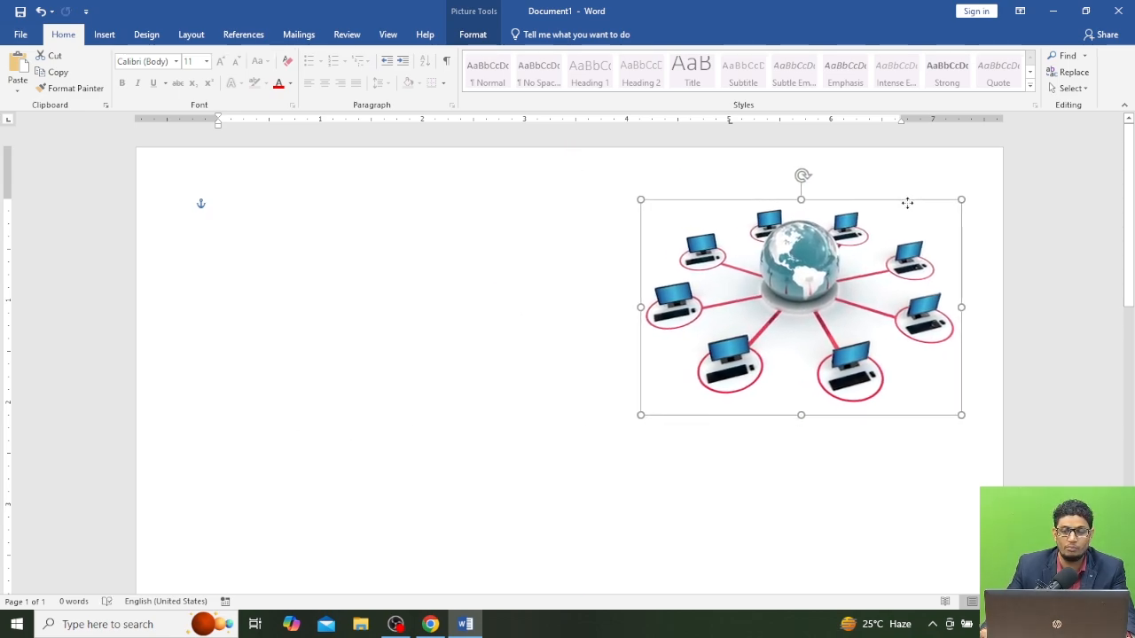
pyautogui.click(232, 216)
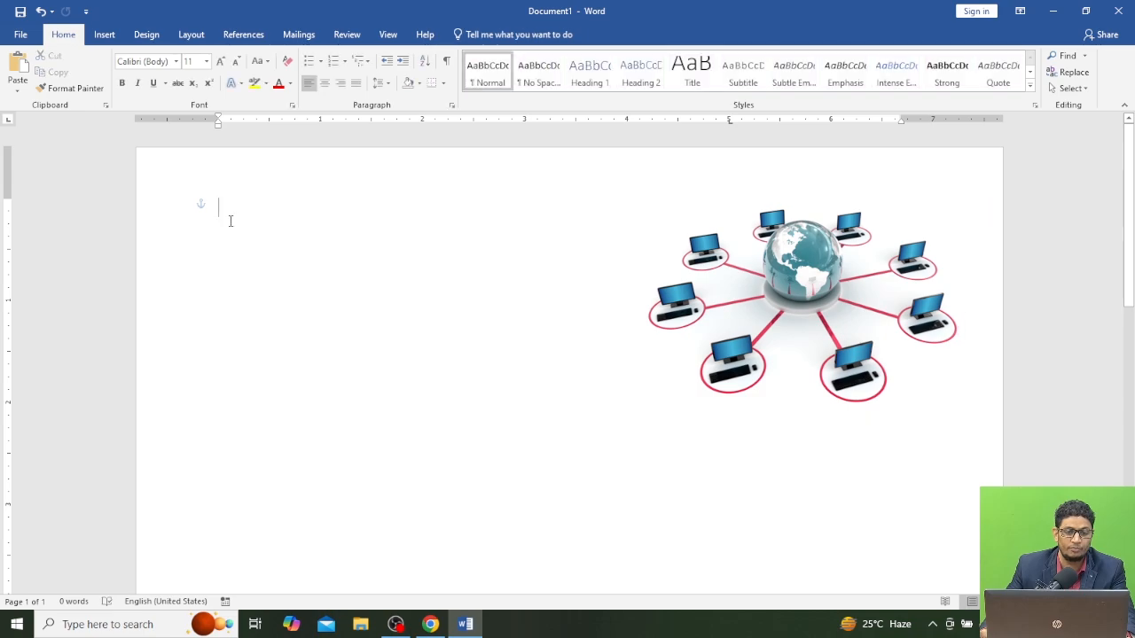
# Insert the purple flower image from the Flower category of Online Pictures.
pyautogui.click(104, 36)
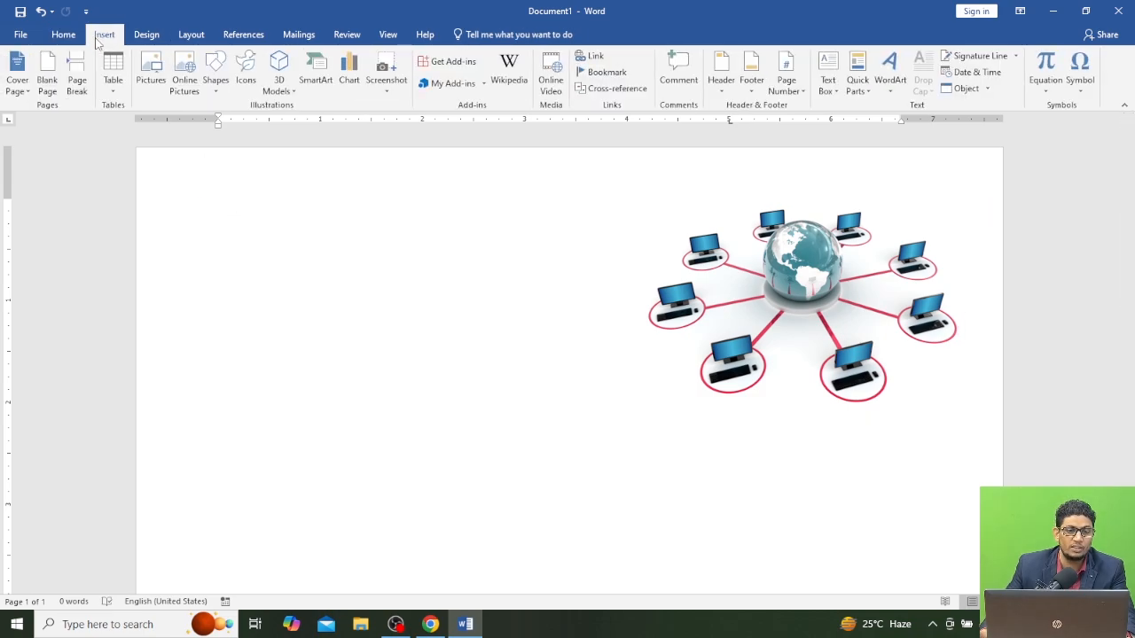
pyautogui.click(187, 89)
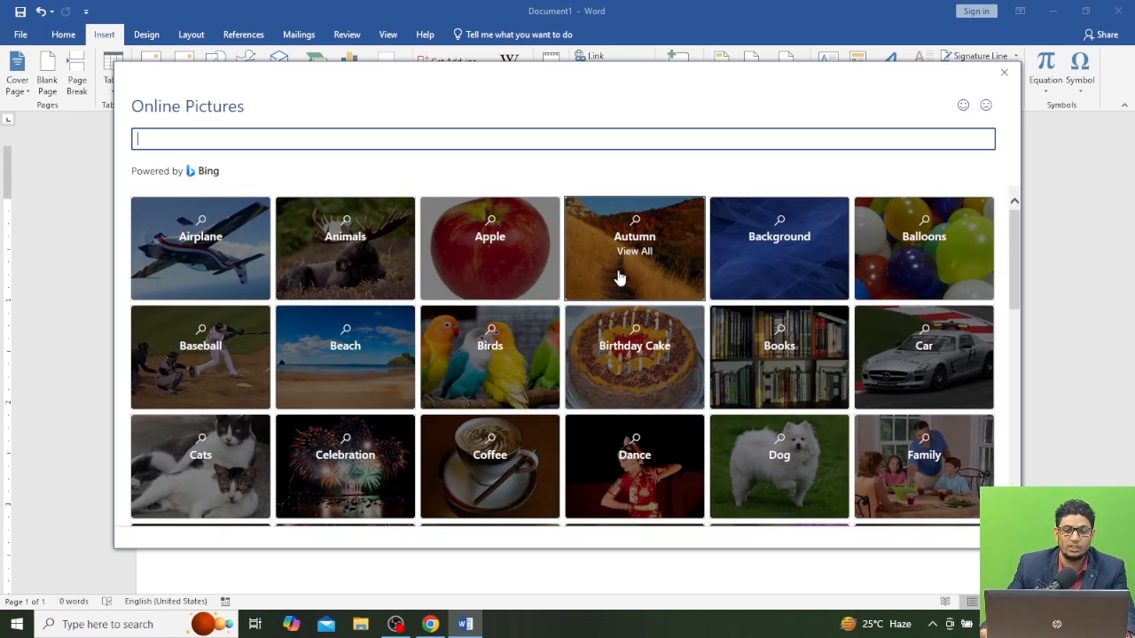
pyautogui.scroll(-2, 735, 284)
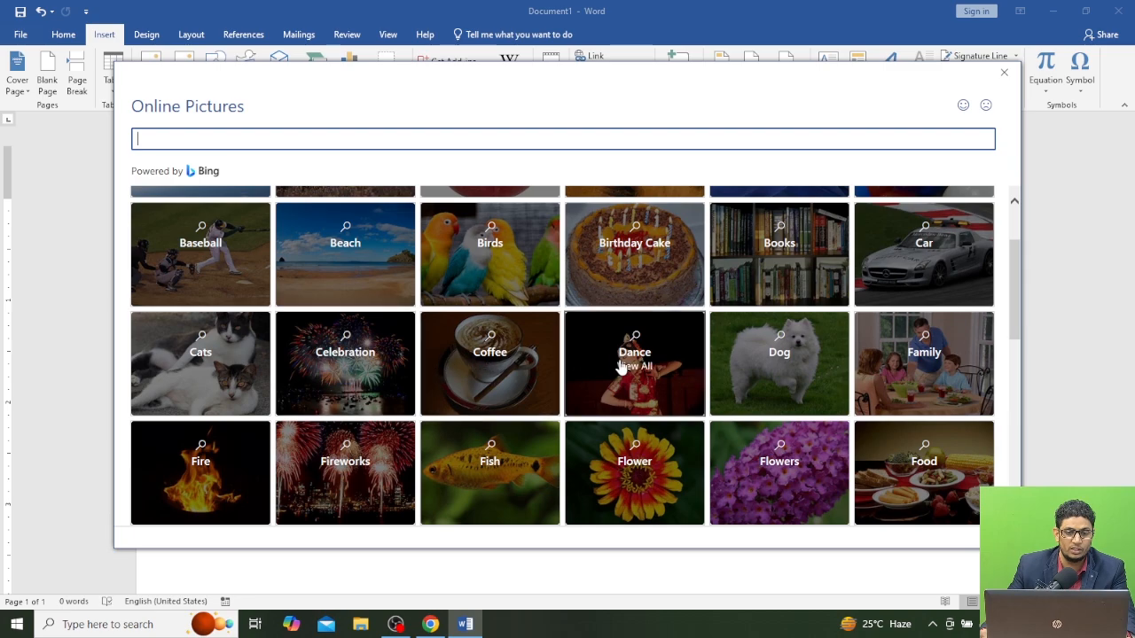
pyautogui.scroll(-1, 622, 365)
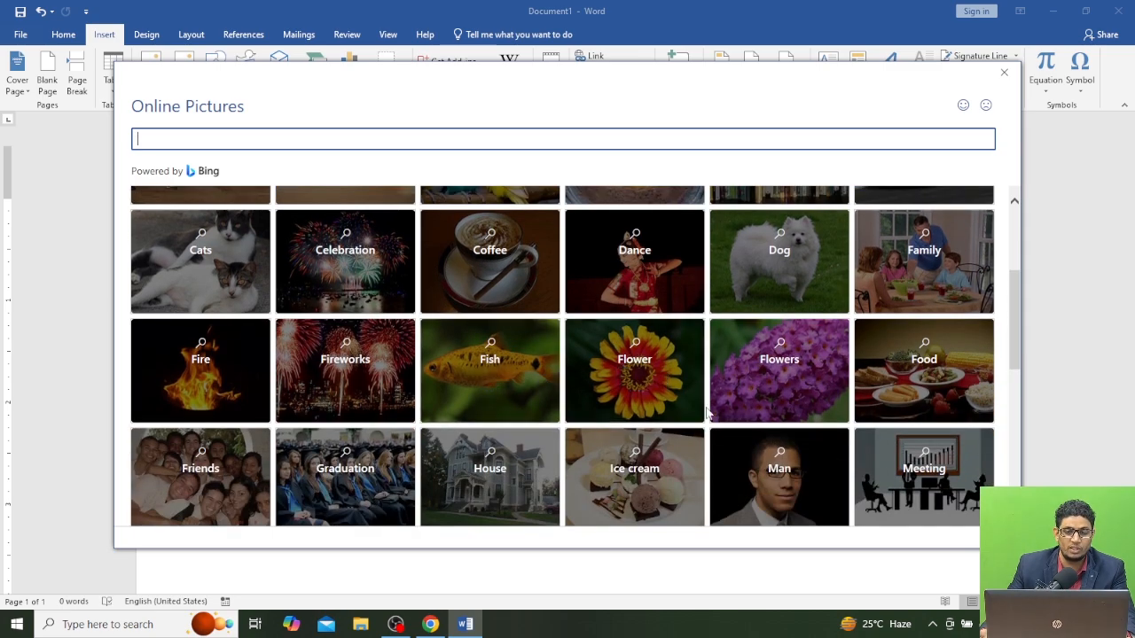
pyautogui.click(633, 371)
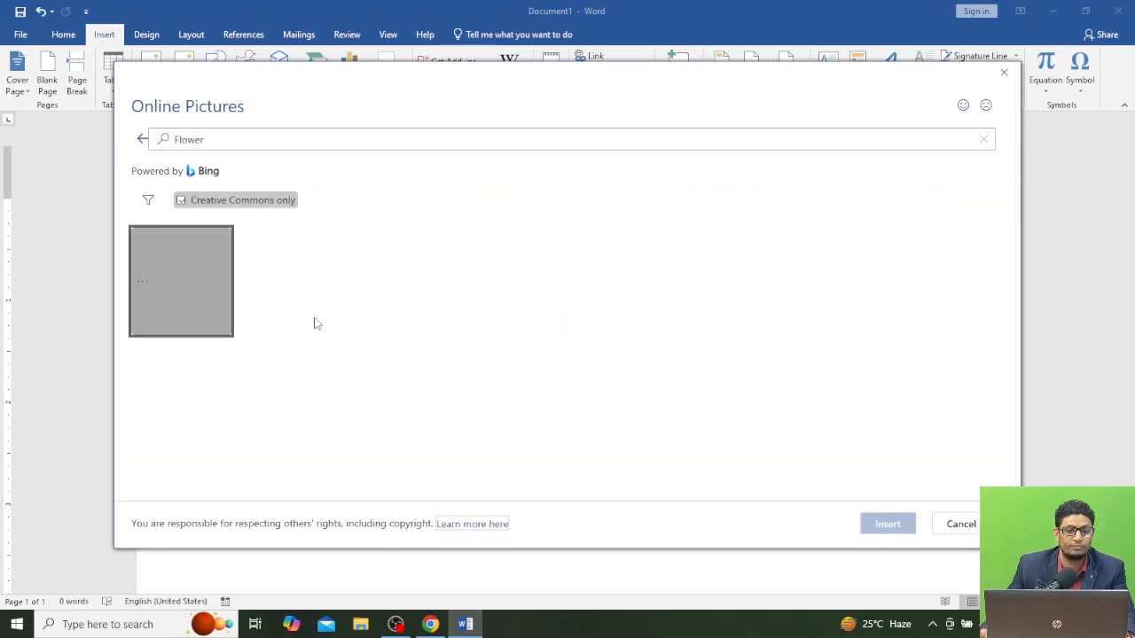
pyautogui.click(201, 289)
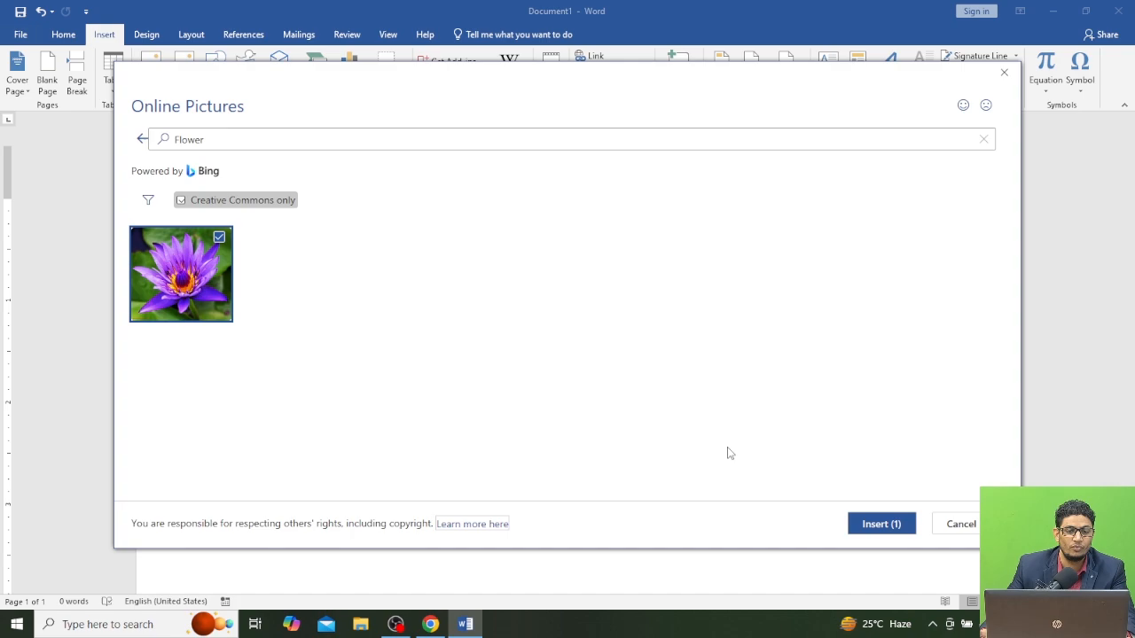
pyautogui.click(876, 526)
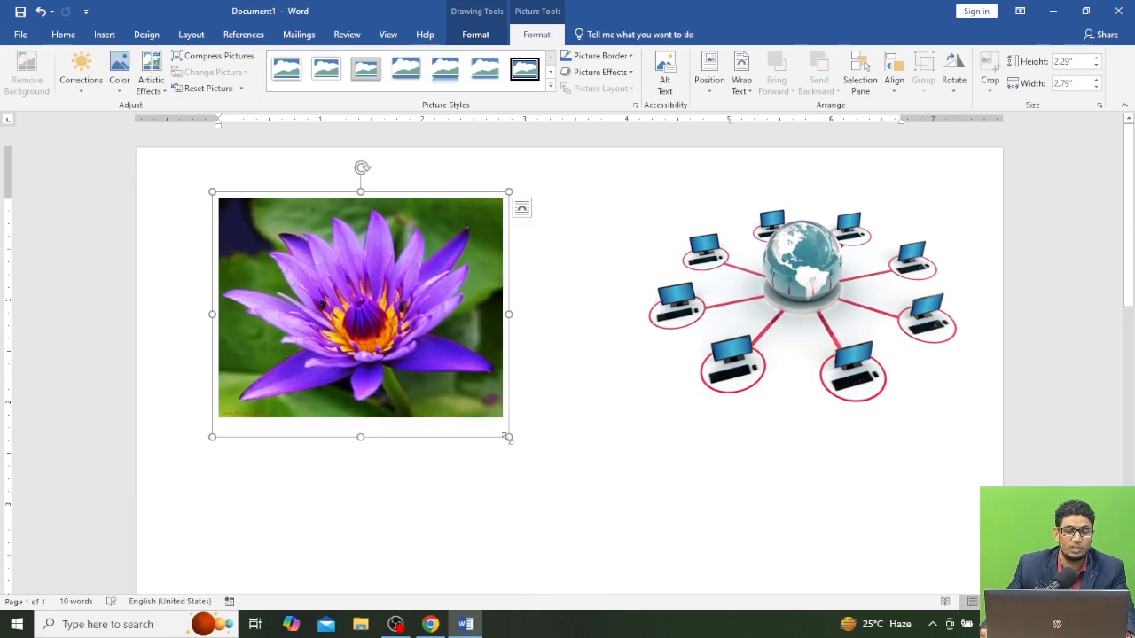
# Shrink the flower picture to about 1.66" high by 2.15" wide and set its text wrapping to Behind Text.
pyautogui.moveTo(508, 438); pyautogui.dragTo(444, 373)
pyautogui.click(457, 208)
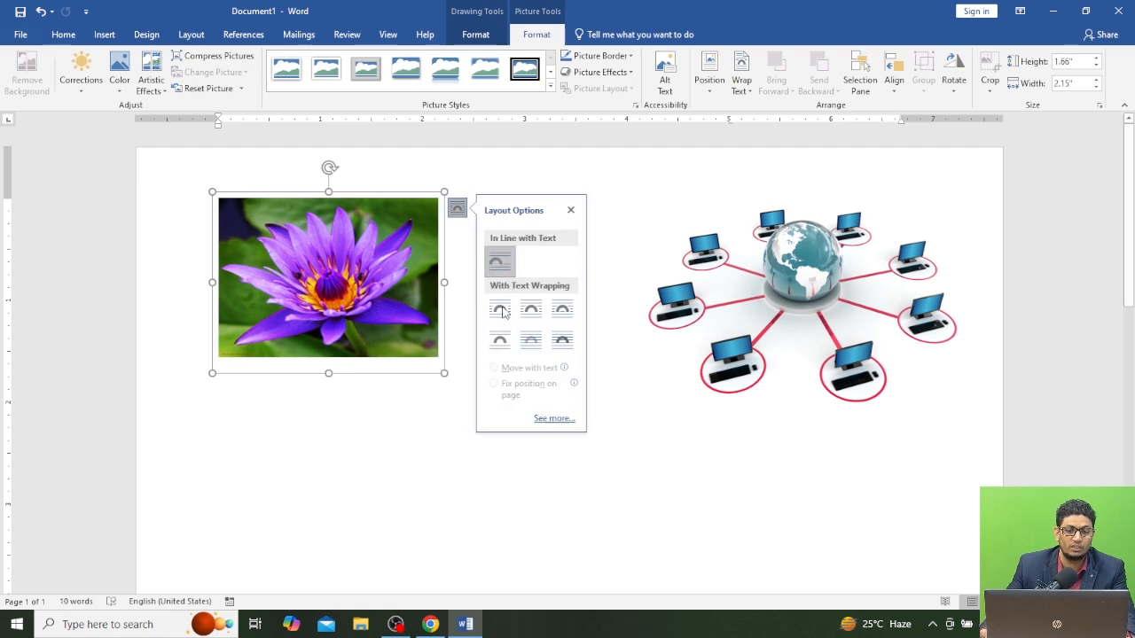
pyautogui.click(532, 340)
pyautogui.click(391, 302)
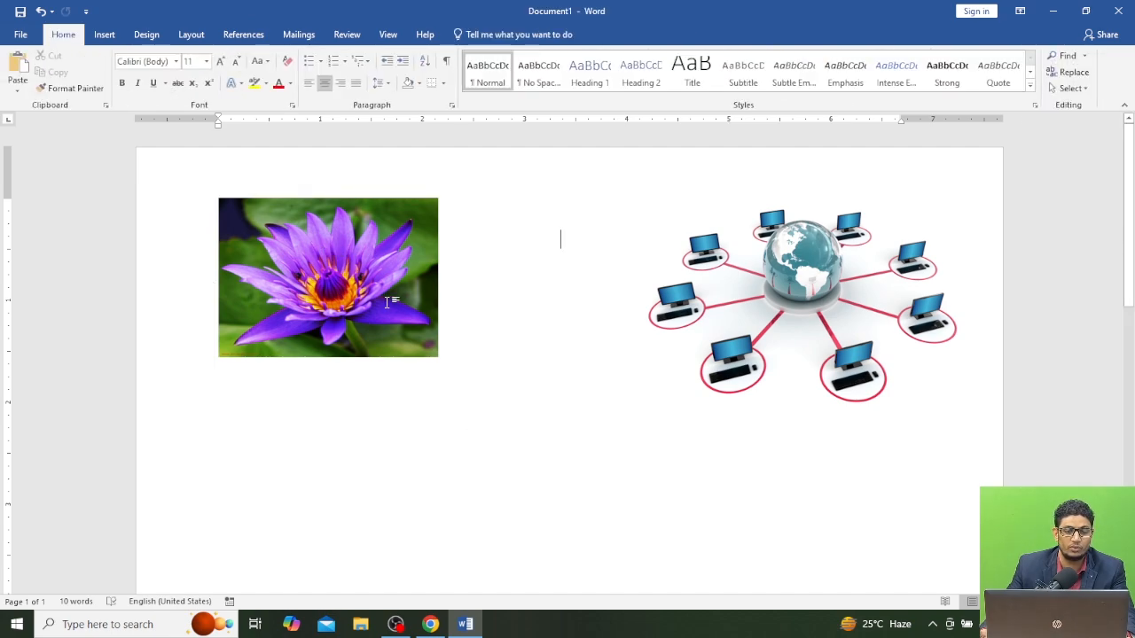
pyautogui.click(395, 198)
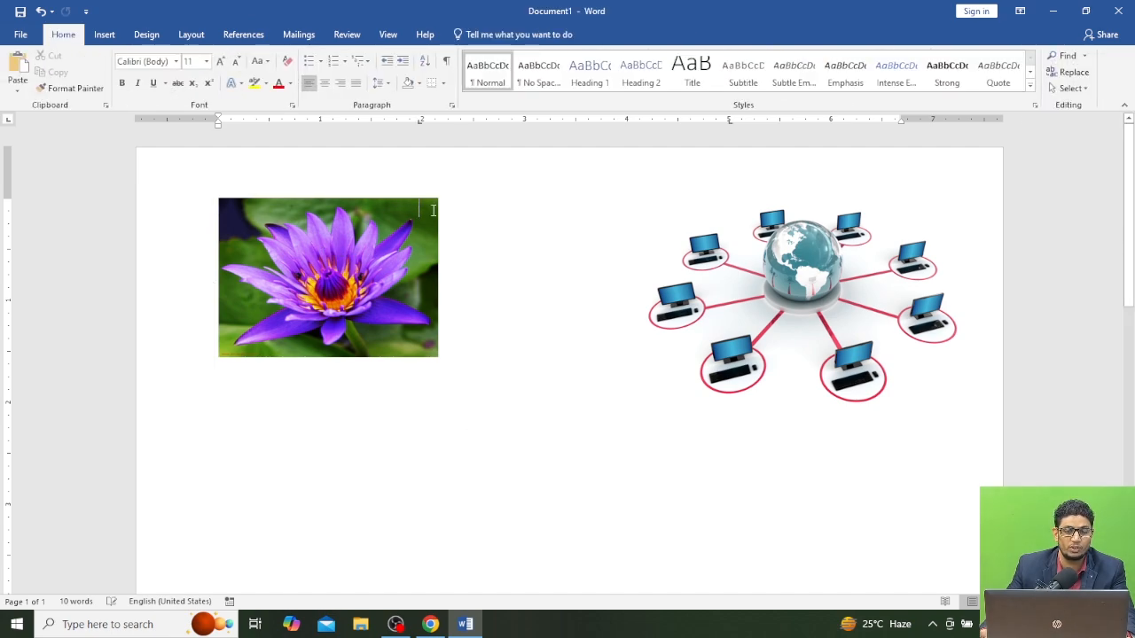
pyautogui.hotkey('ctrl', 'z')
pyautogui.click(431, 205)
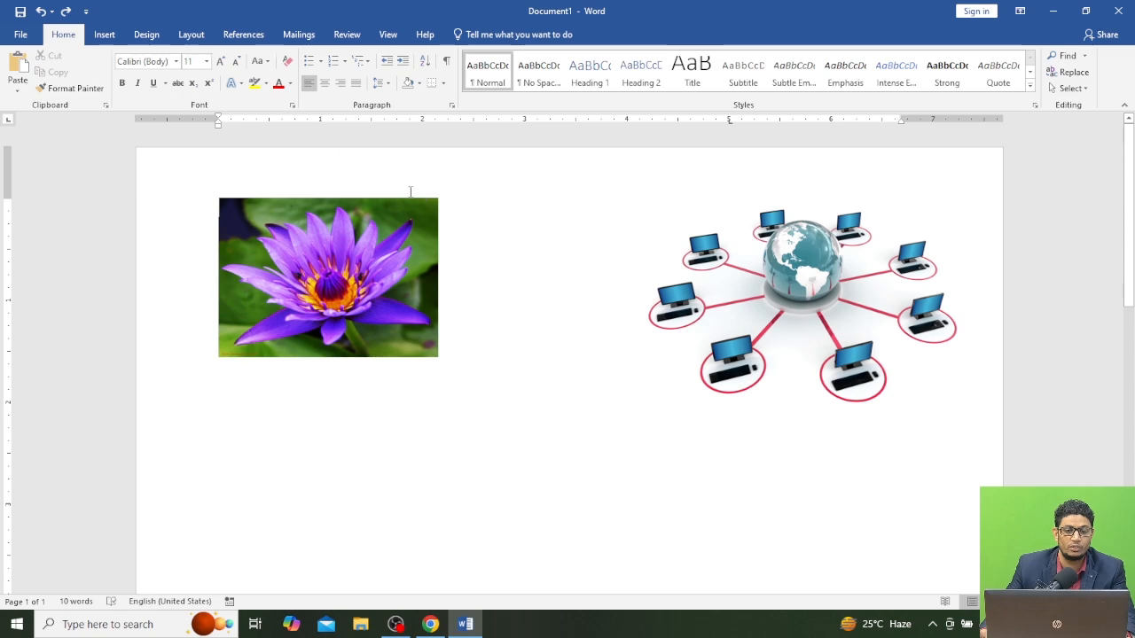
pyautogui.rightClick(226, 204)
pyautogui.click(218, 204)
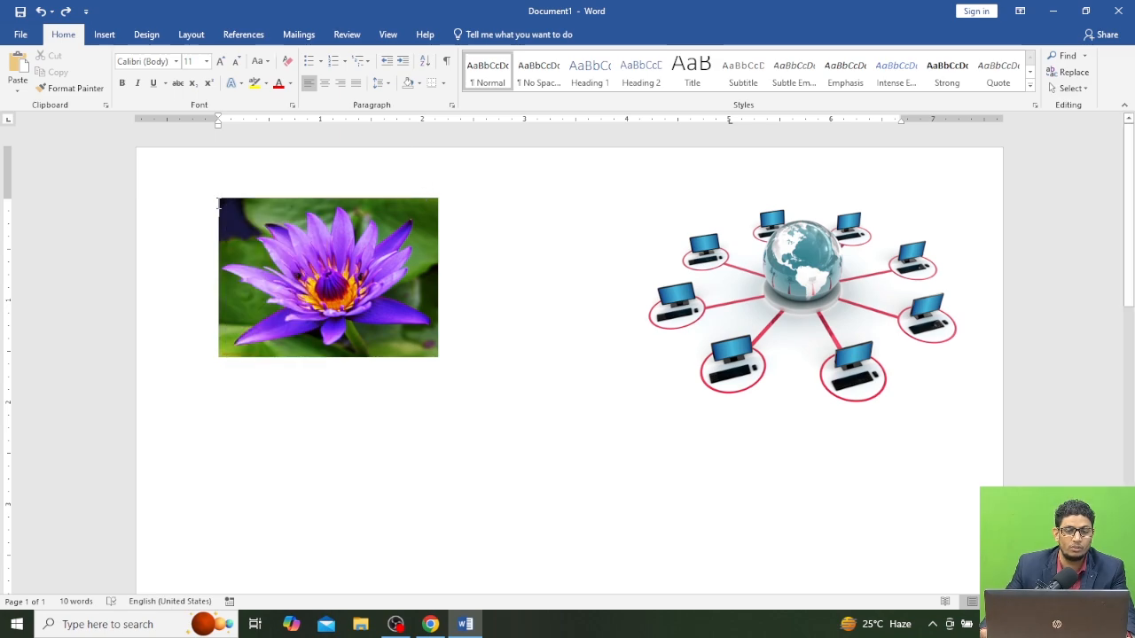
pyautogui.tripleClick(226, 214)
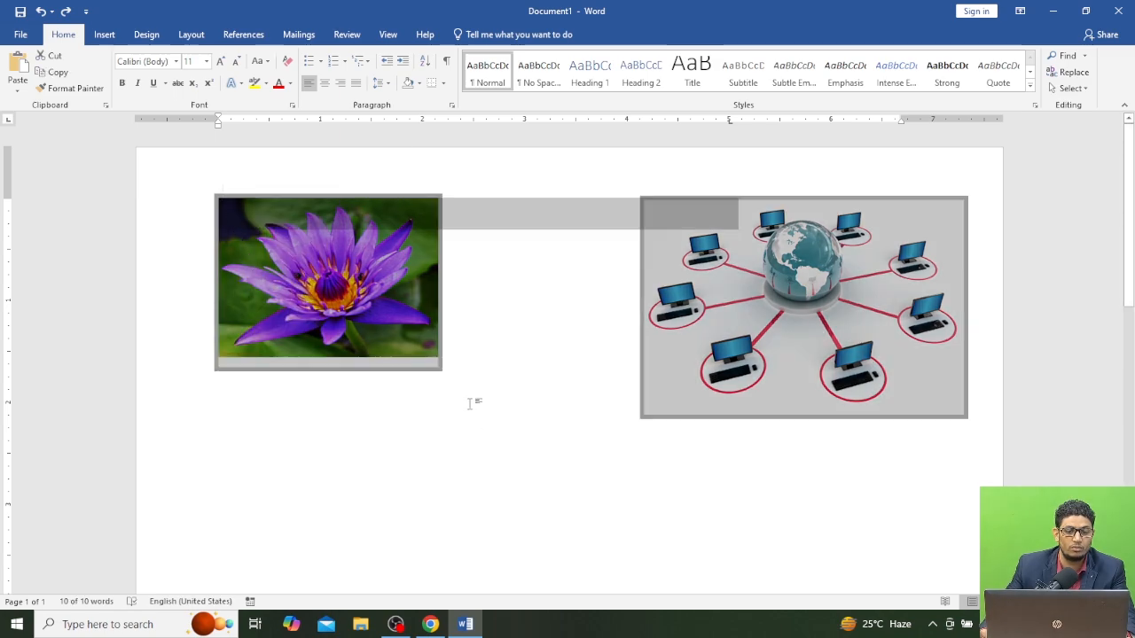
pyautogui.click(451, 385)
# Move the flower picture over the lower part of the network picture and put the cursor back at the document's start.
pyautogui.click(435, 354)
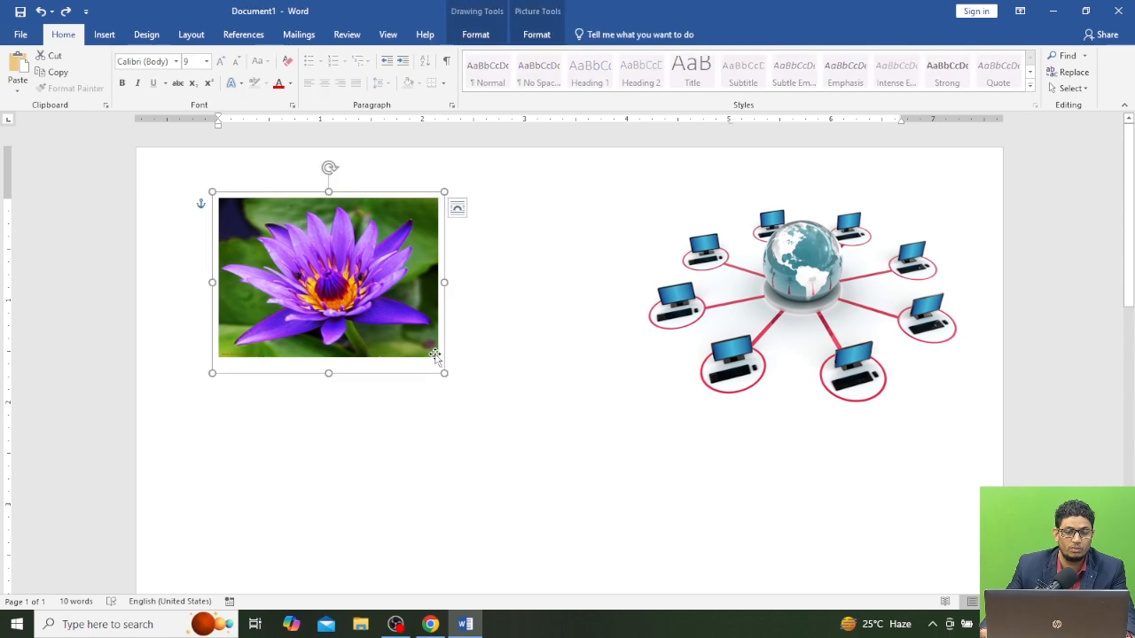
pyautogui.moveTo(427, 203); pyautogui.dragTo(890, 297)
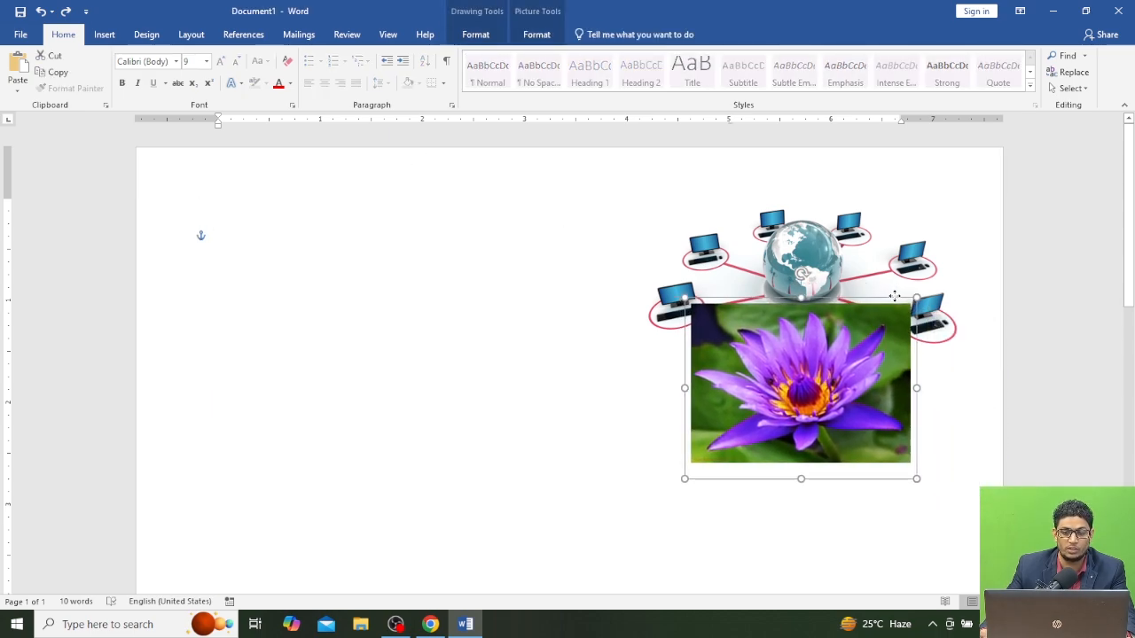
pyautogui.click(224, 216)
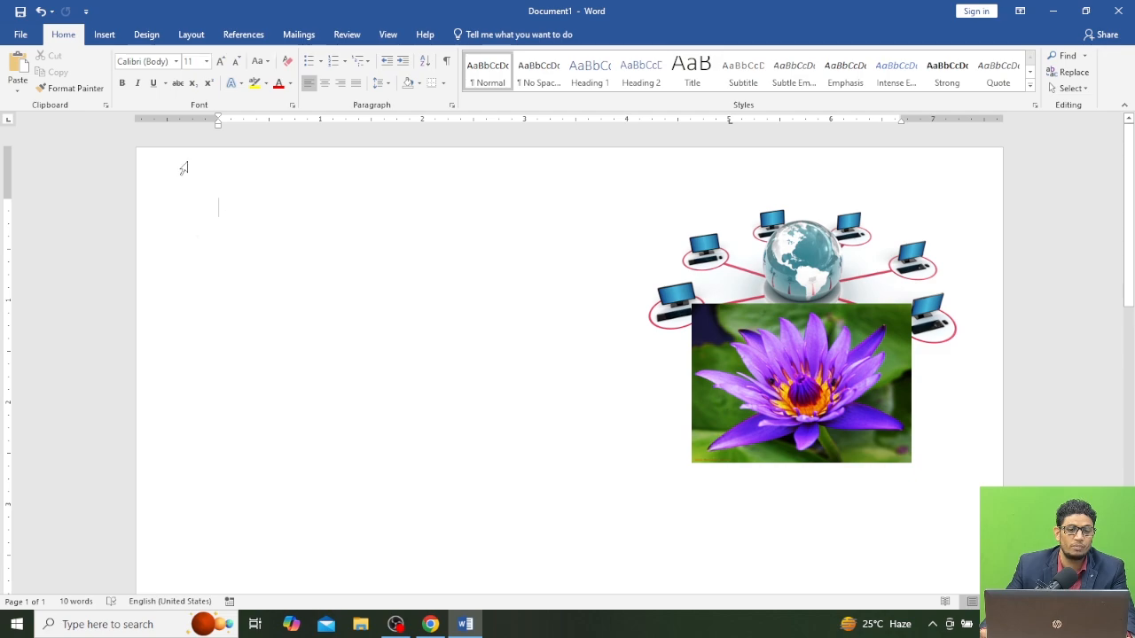
# Draw a rectangle shape about 1.11" high by 2.44" wide in the upper left of the page.
pyautogui.click(103, 34)
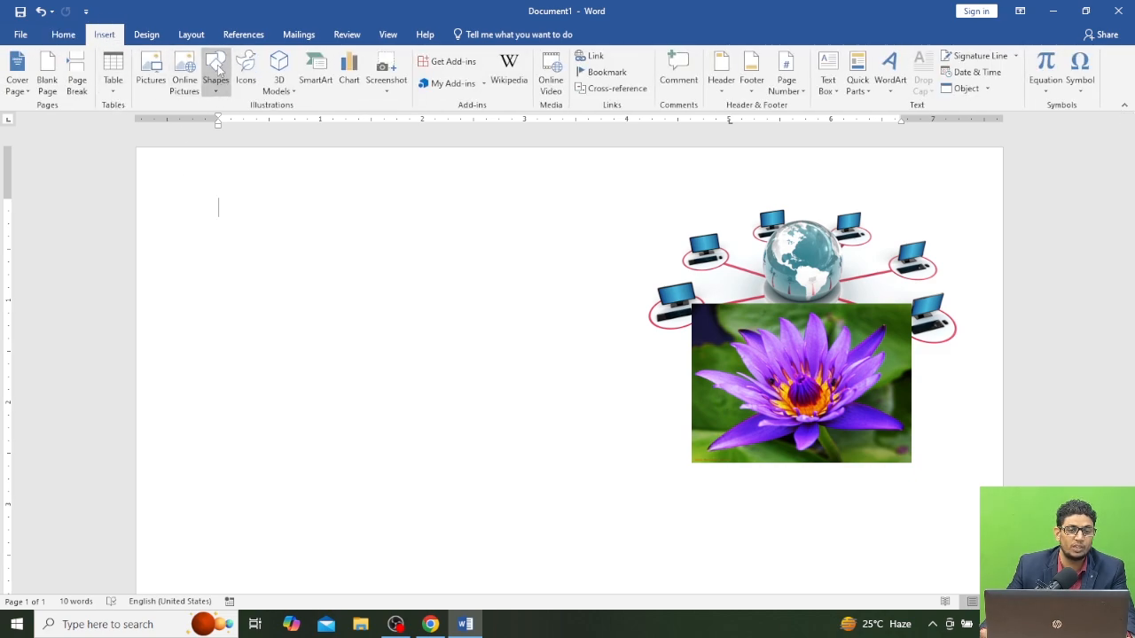
pyautogui.click(216, 82)
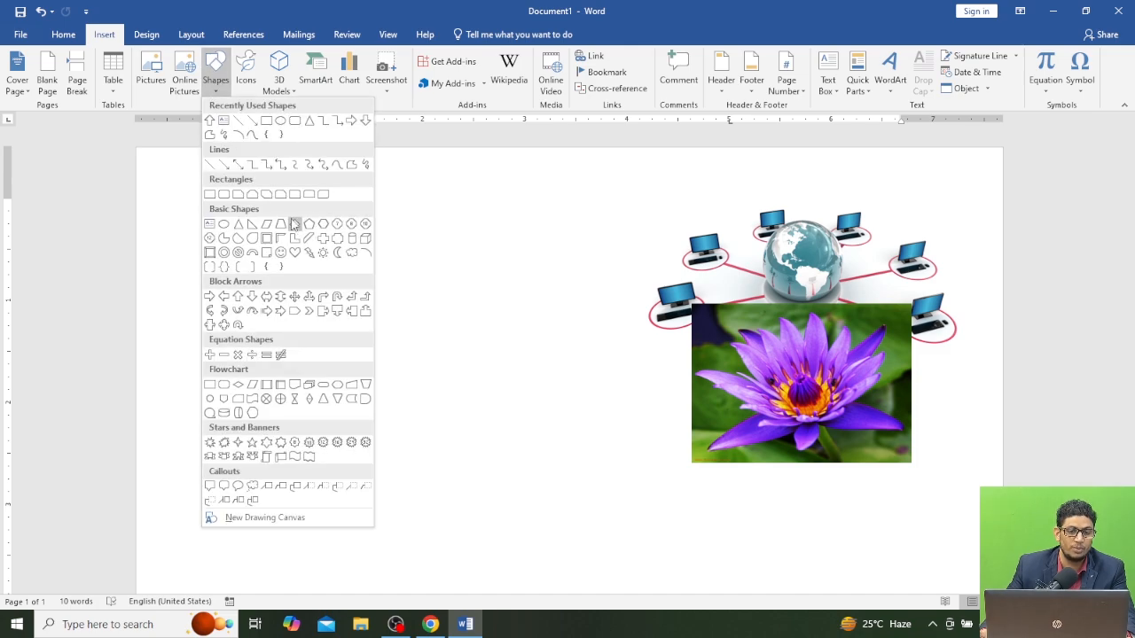
pyautogui.click(266, 121)
pyautogui.moveTo(217, 174); pyautogui.dragTo(467, 289)
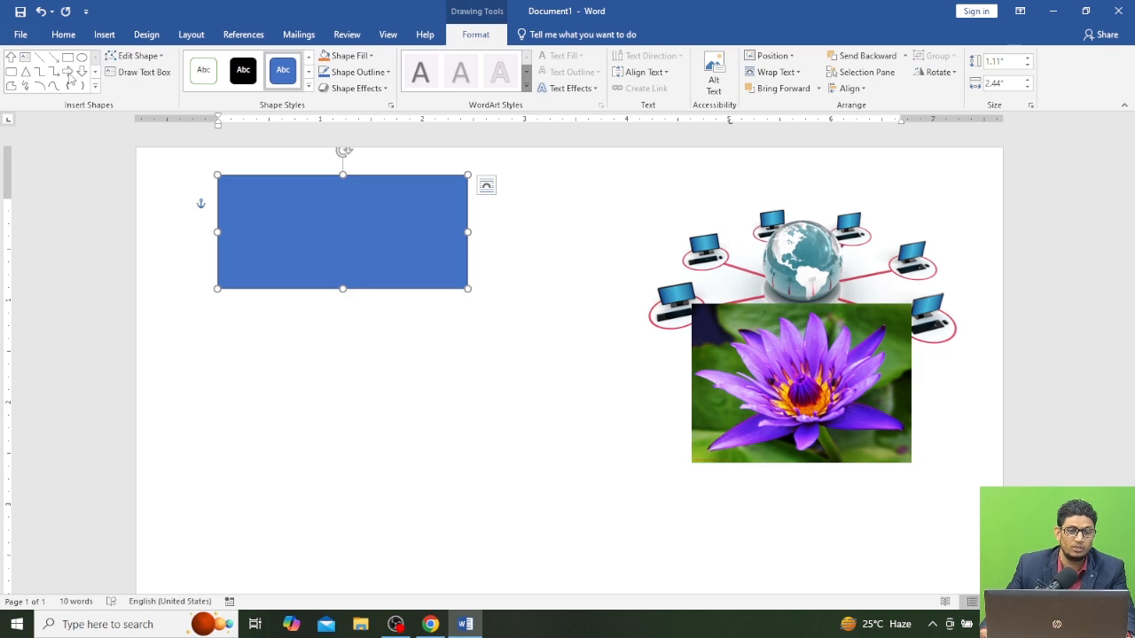
# Apply the white preset style with a green outline to the rectangle and fill it with the lightest orange theme colour.
pyautogui.click(206, 81)
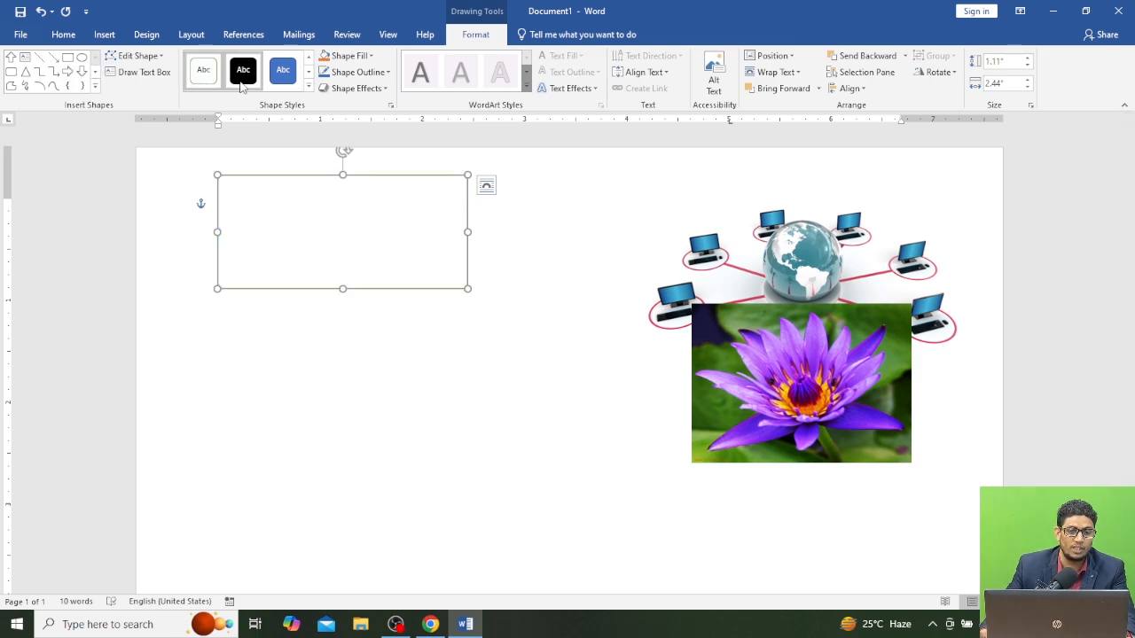
pyautogui.click(370, 58)
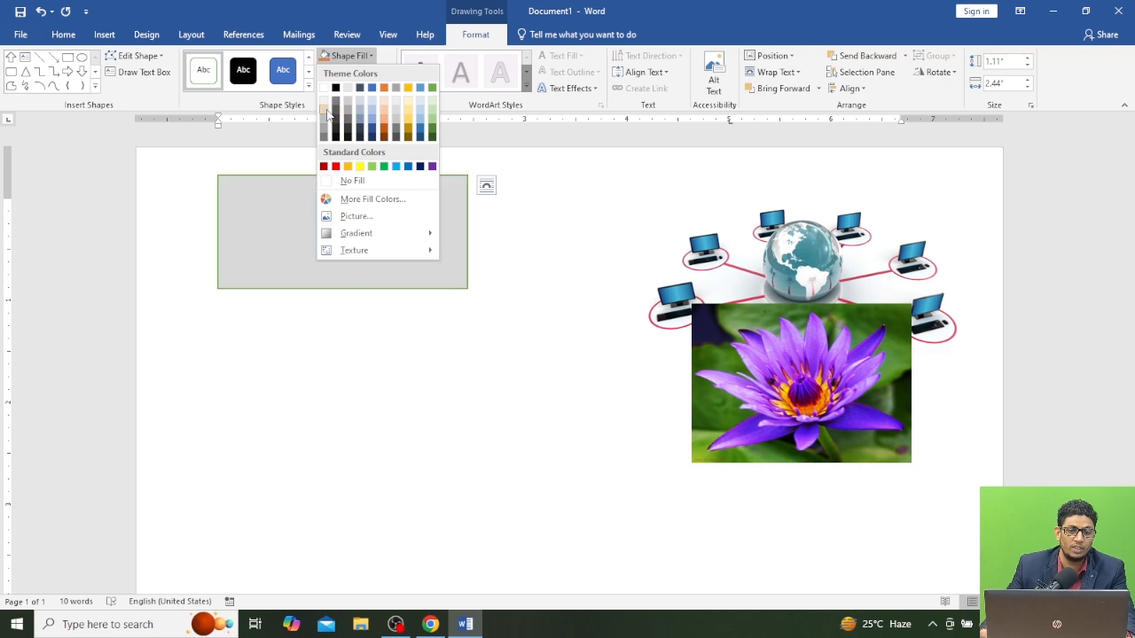
pyautogui.click(388, 98)
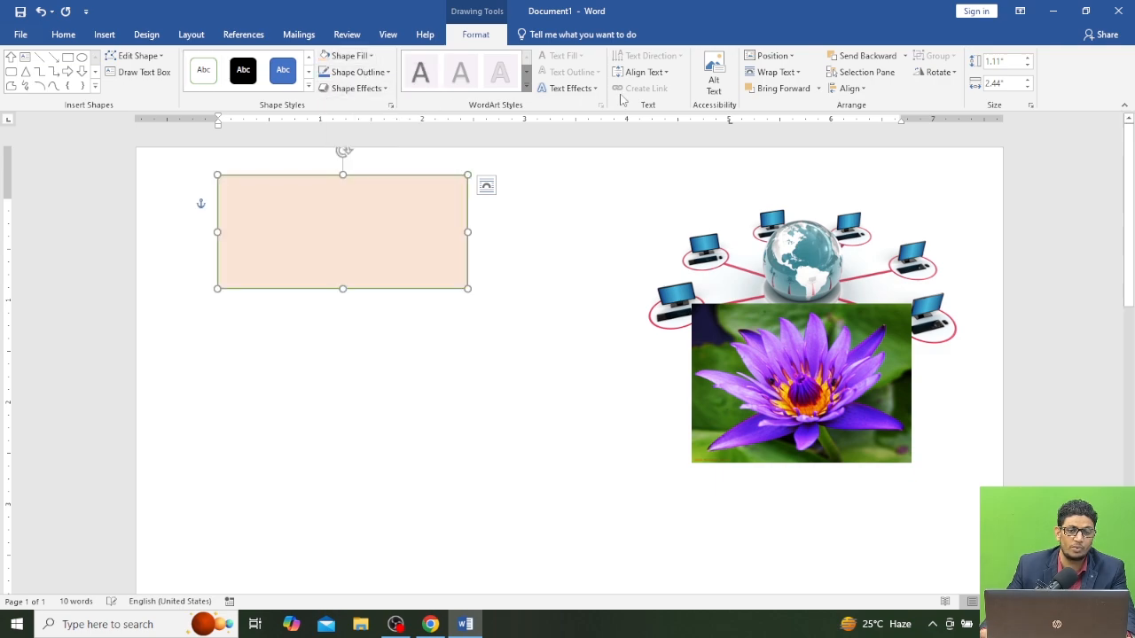
# Insert the crosshair target icon from the Analytics category of the icon library.
pyautogui.click(104, 35)
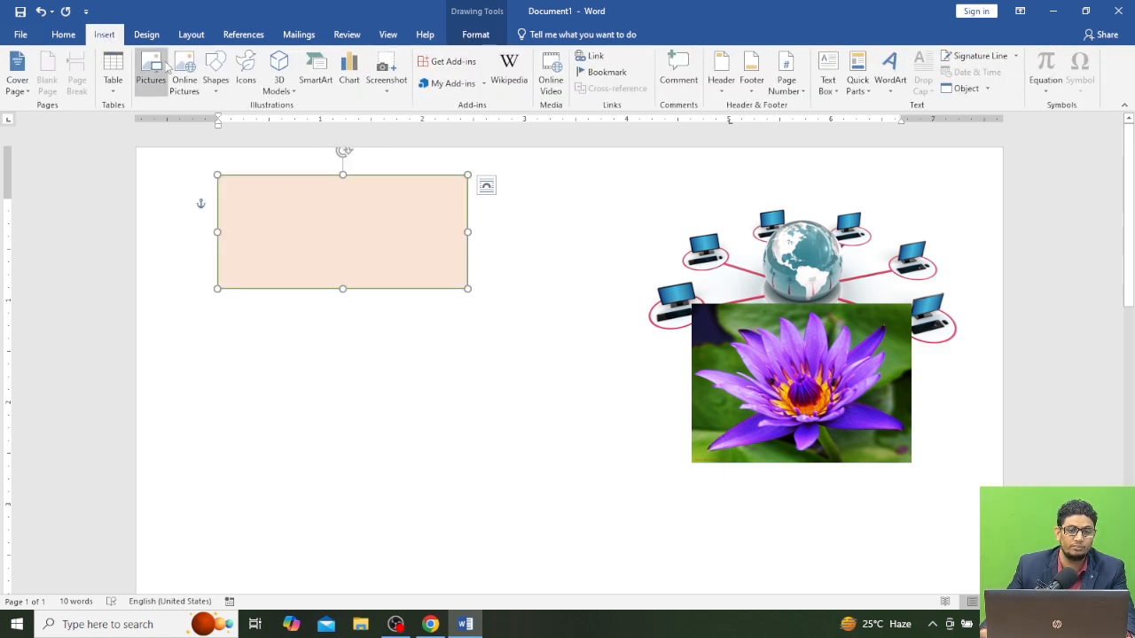
pyautogui.click(212, 89)
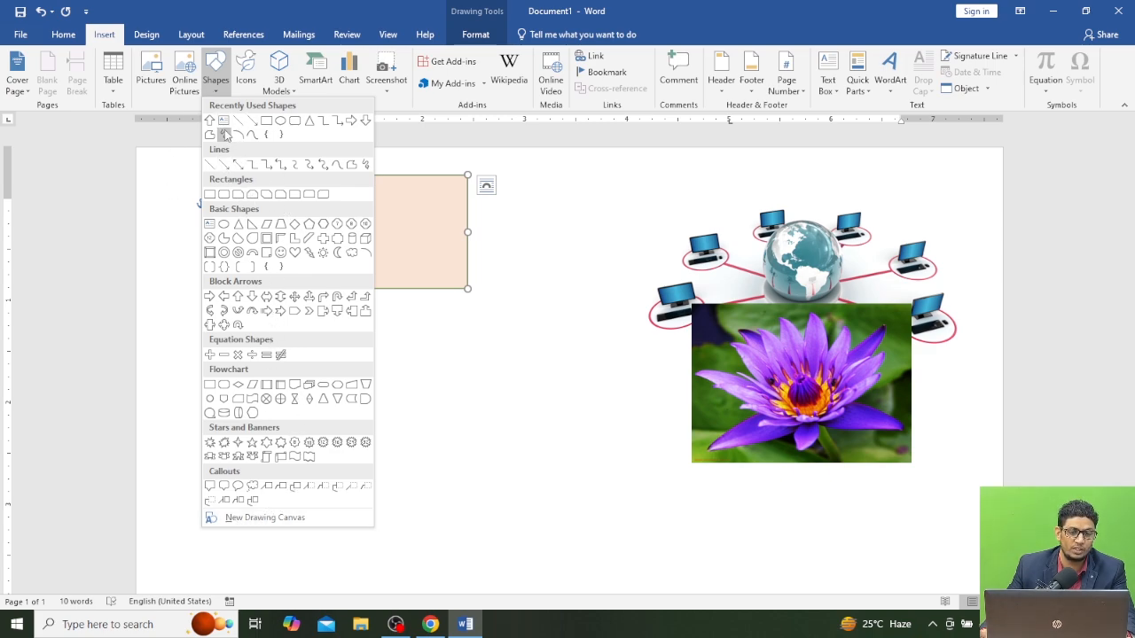
pyautogui.click(247, 80)
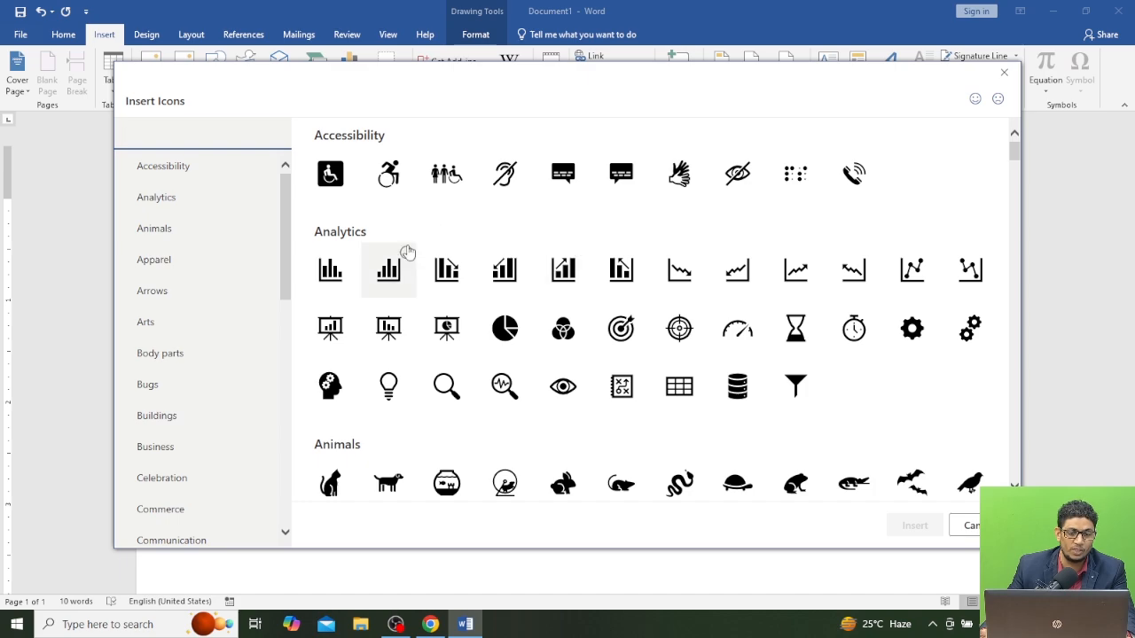
pyautogui.click(679, 333)
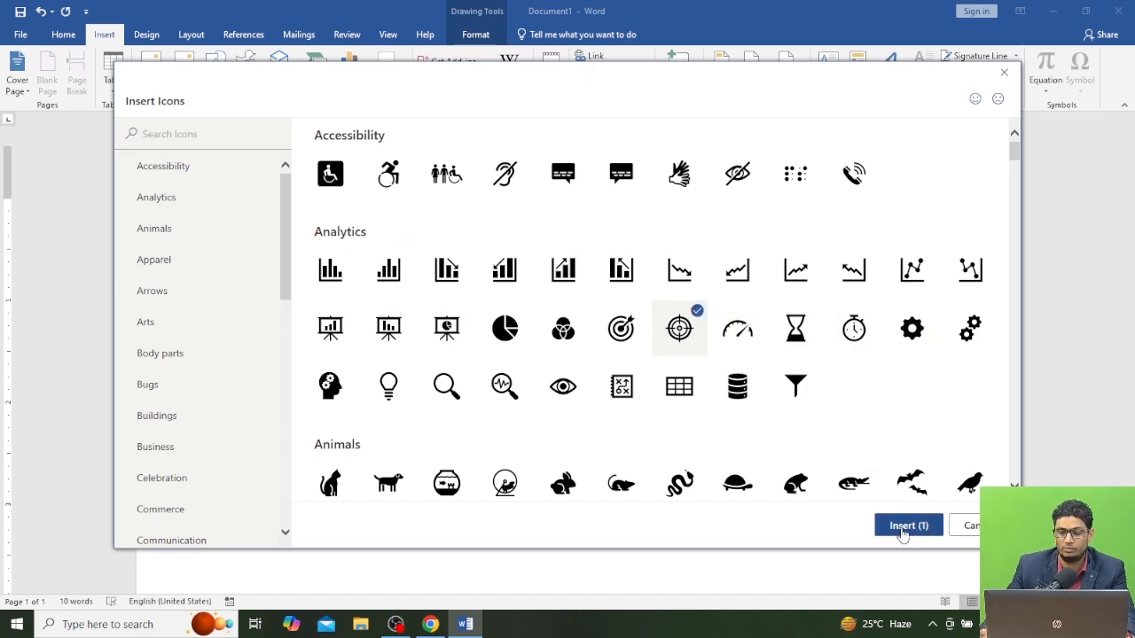
pyautogui.click(905, 528)
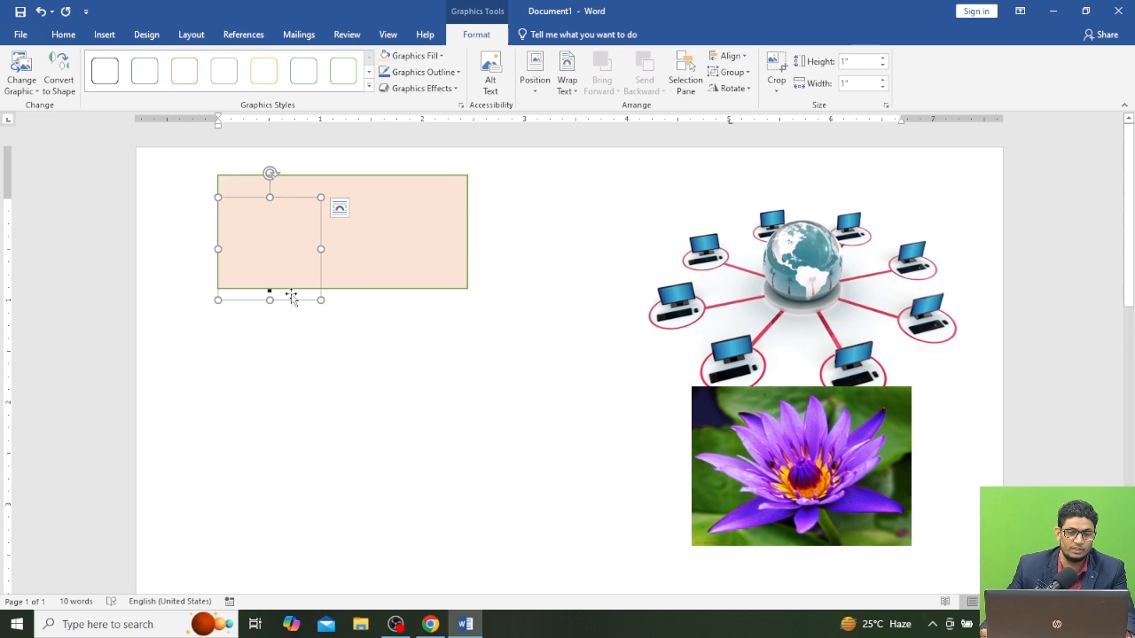
# Set the target icon's text wrapping to Behind Text and move the icon below the orange rectangle.
pyautogui.click(340, 207)
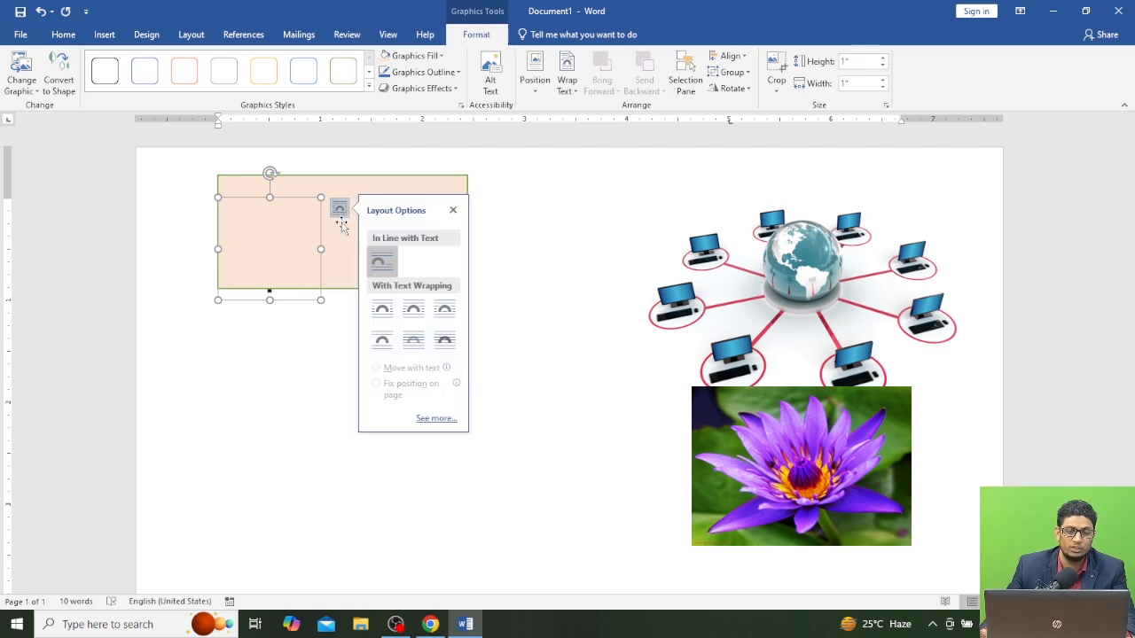
pyautogui.click(406, 340)
pyautogui.moveTo(303, 302); pyautogui.dragTo(313, 434)
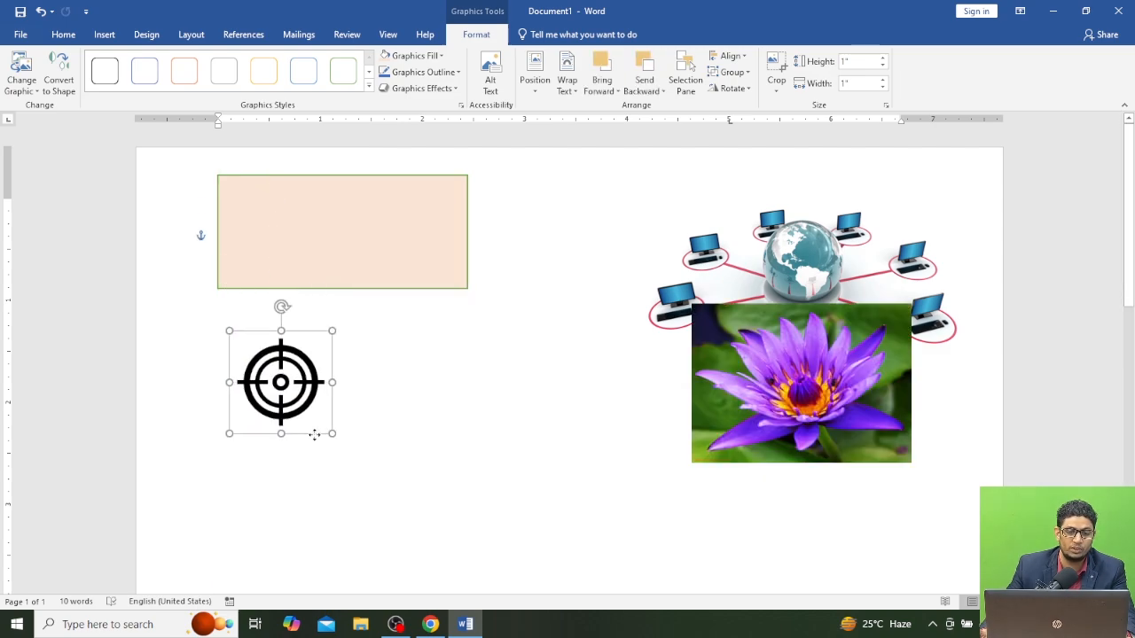
# Move the orange rectangle directly below the flower picture and the target icon up to the page's empty upper left area.
pyautogui.click(347, 233)
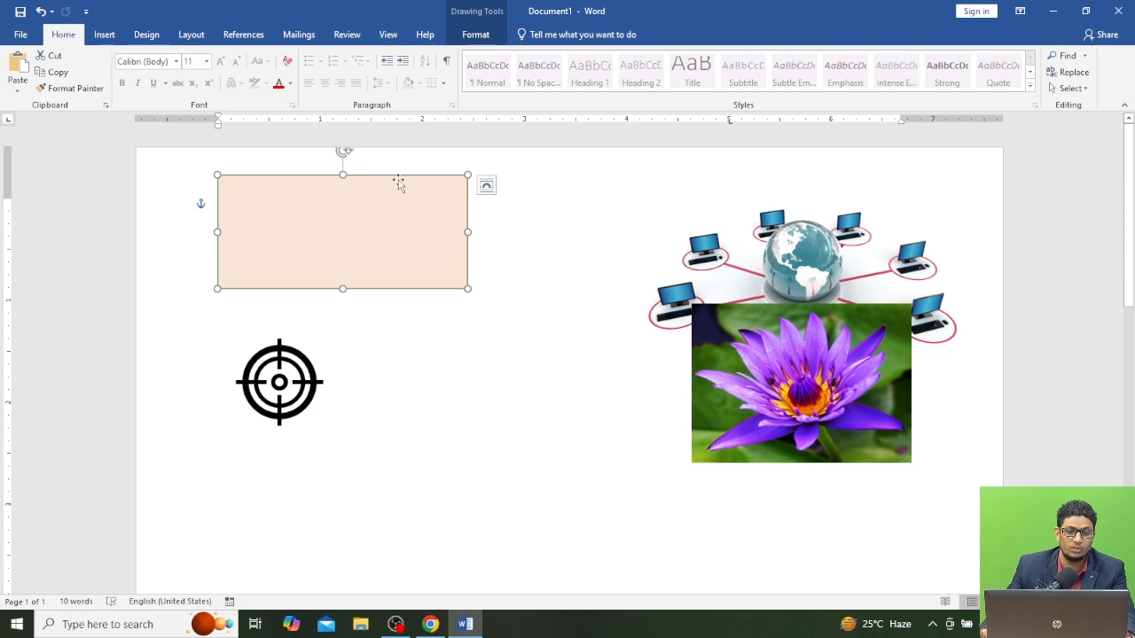
pyautogui.moveTo(396, 180); pyautogui.dragTo(863, 463)
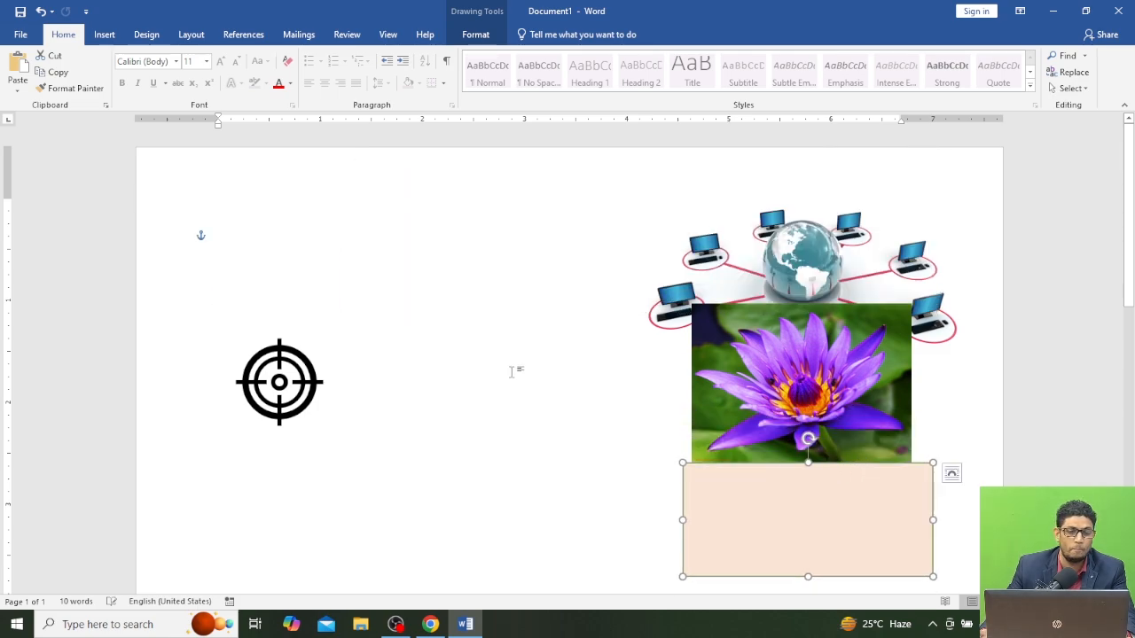
pyautogui.click(285, 364)
pyautogui.moveTo(284, 364); pyautogui.dragTo(285, 229)
pyautogui.click(562, 236)
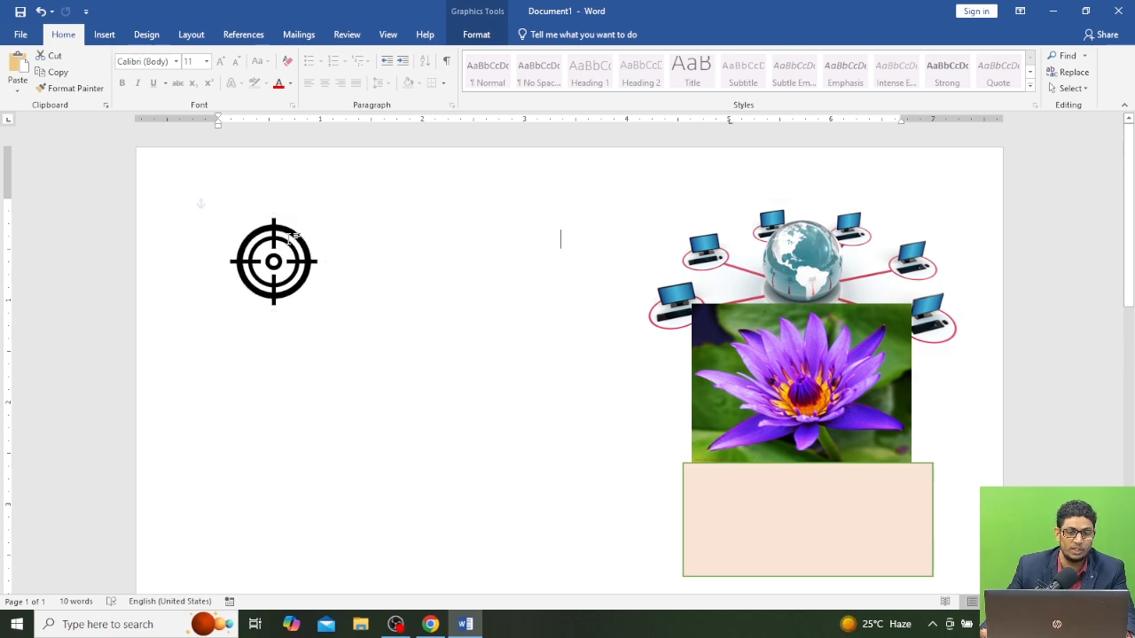
# Shrink the target icon slightly and move it over the upper right part of the network picture.
pyautogui.click(311, 300)
pyautogui.moveTo(326, 315)
pyautogui.mouseDown()
pyautogui.moveTo(291, 274)
pyautogui.moveTo(370, 388)
pyautogui.moveTo(317, 304)
pyautogui.mouseUp()
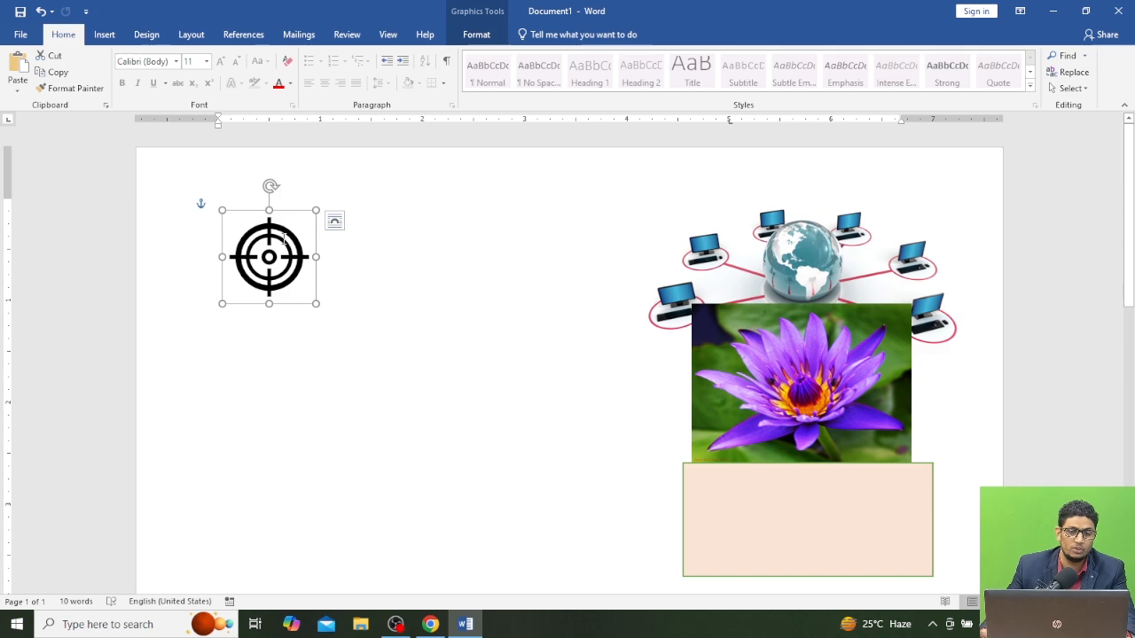
pyautogui.moveTo(296, 209); pyautogui.dragTo(876, 184)
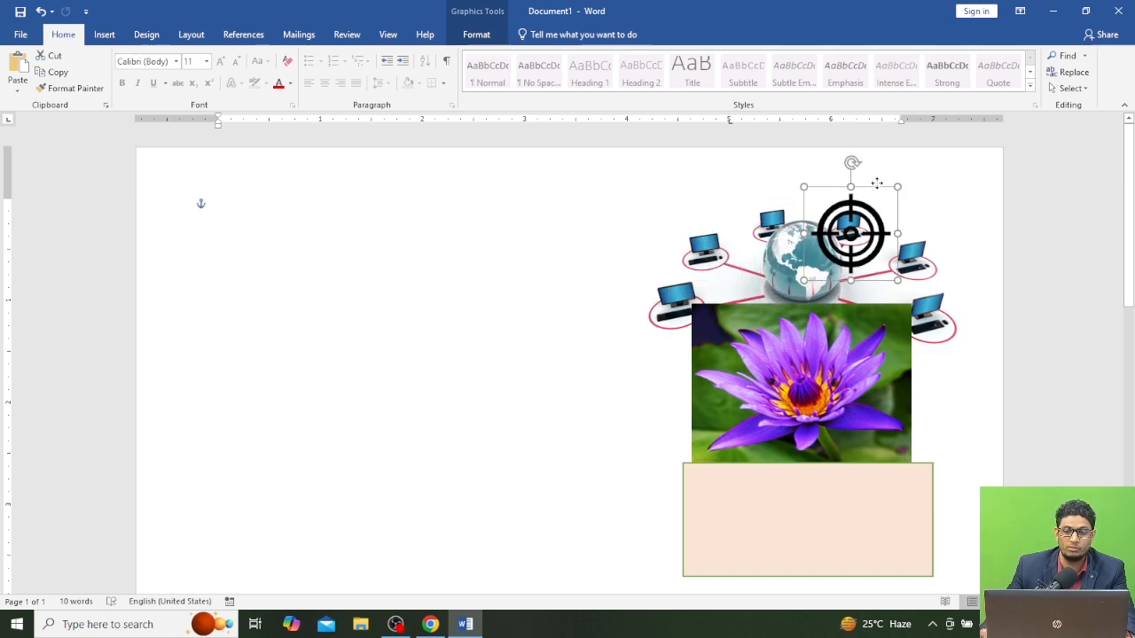
# Insert the T-Rex dinosaur 3D model from the All Animated Models category of the online sources.
pyautogui.click(102, 38)
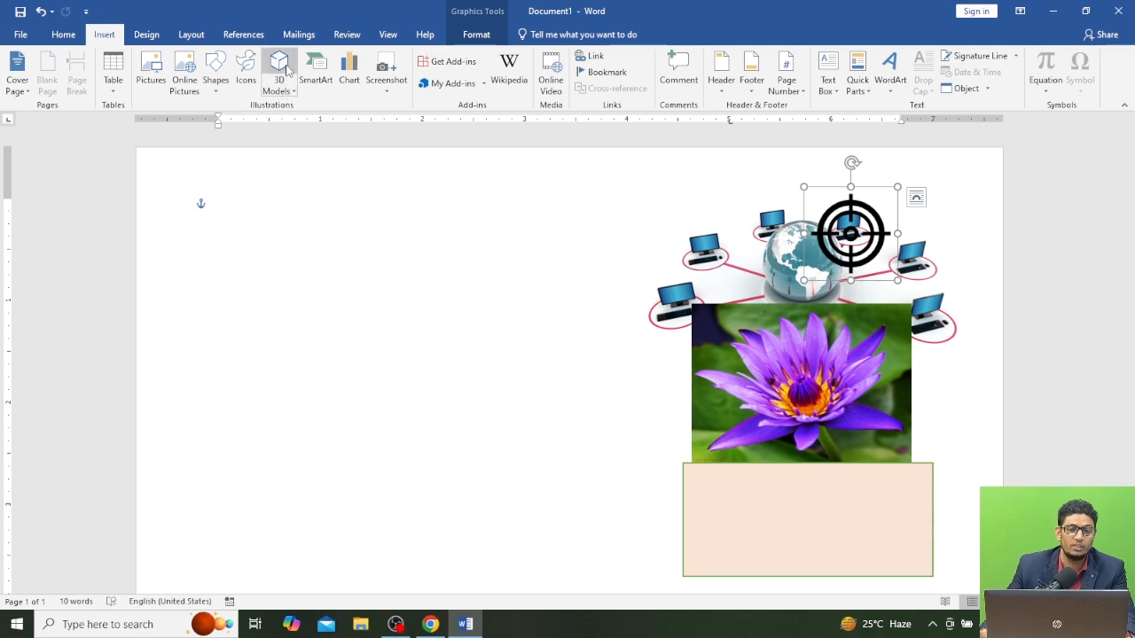
pyautogui.click(280, 91)
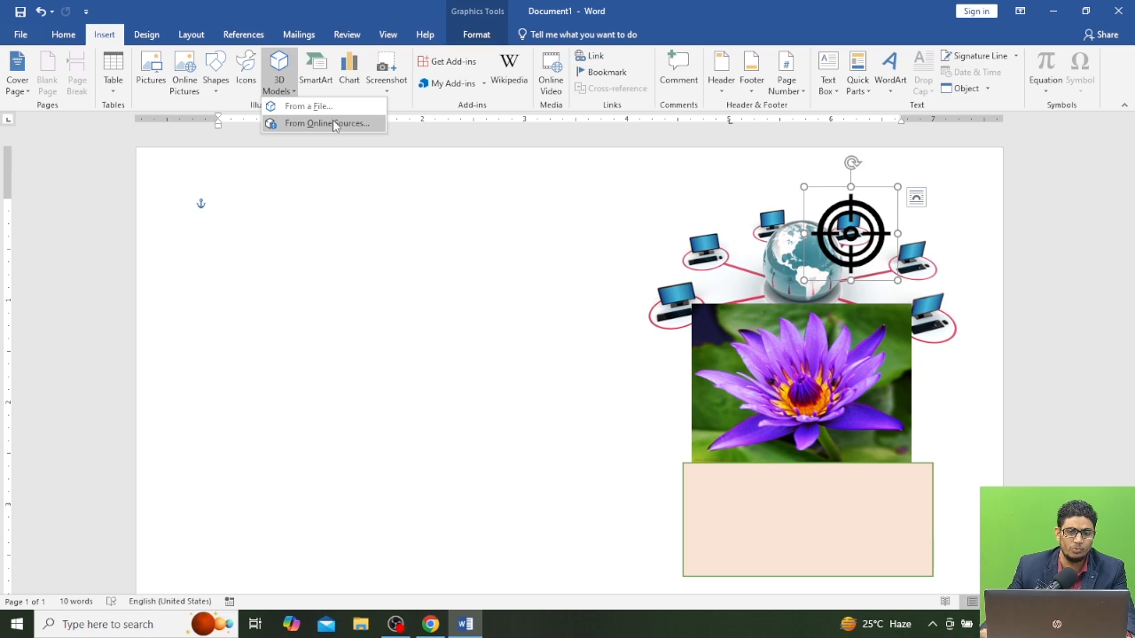
pyautogui.click(296, 125)
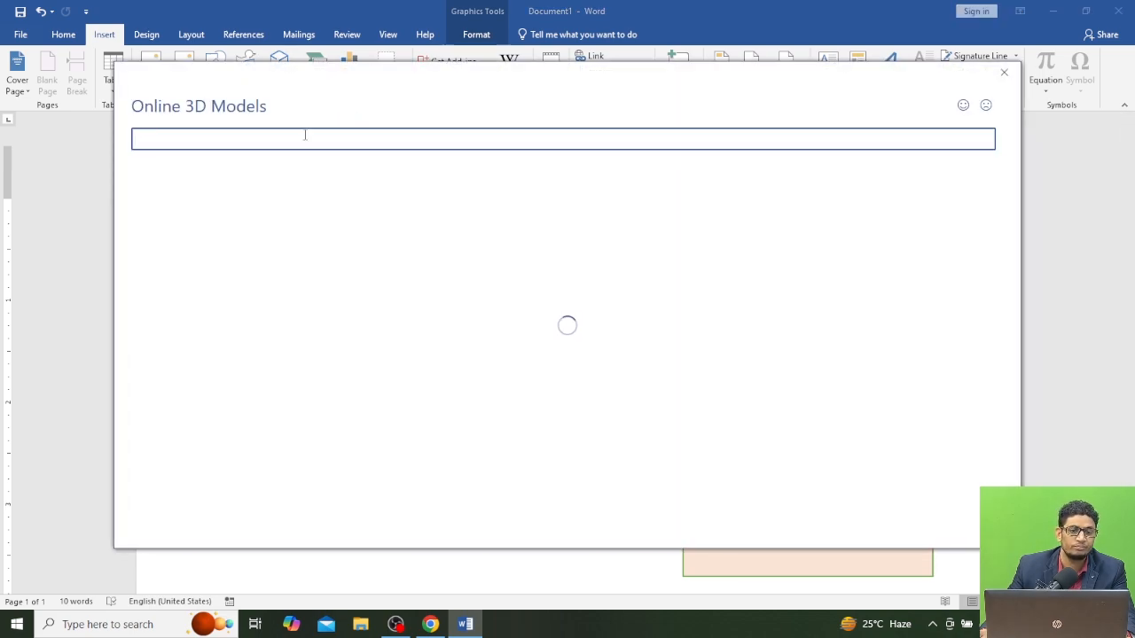
pyautogui.scroll(-3, 659, 319)
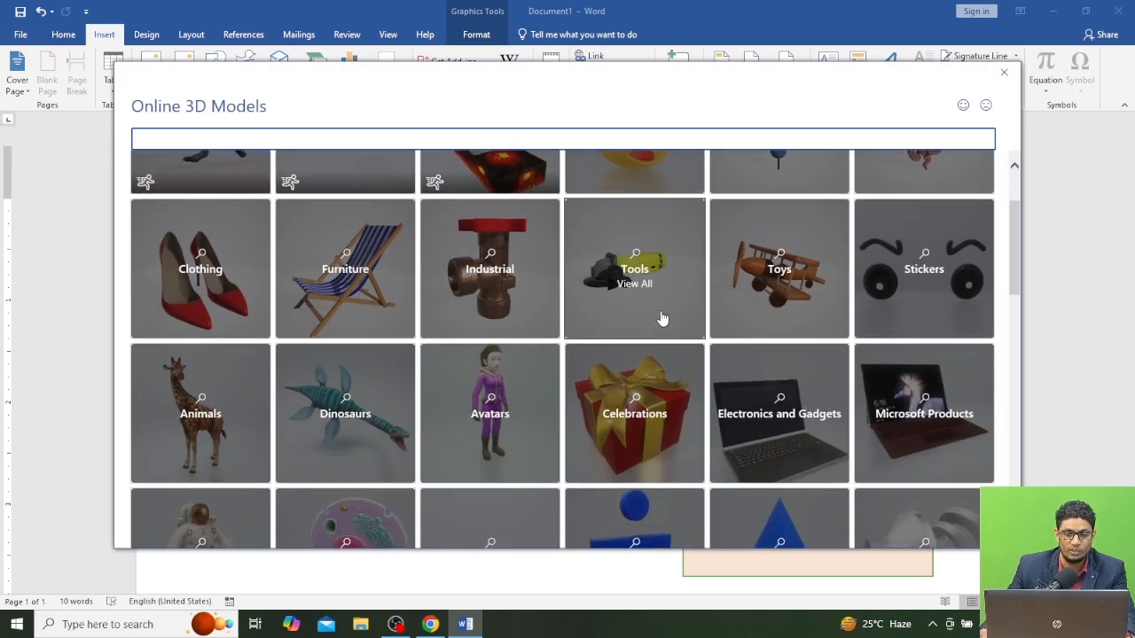
pyautogui.scroll(3, 661, 319)
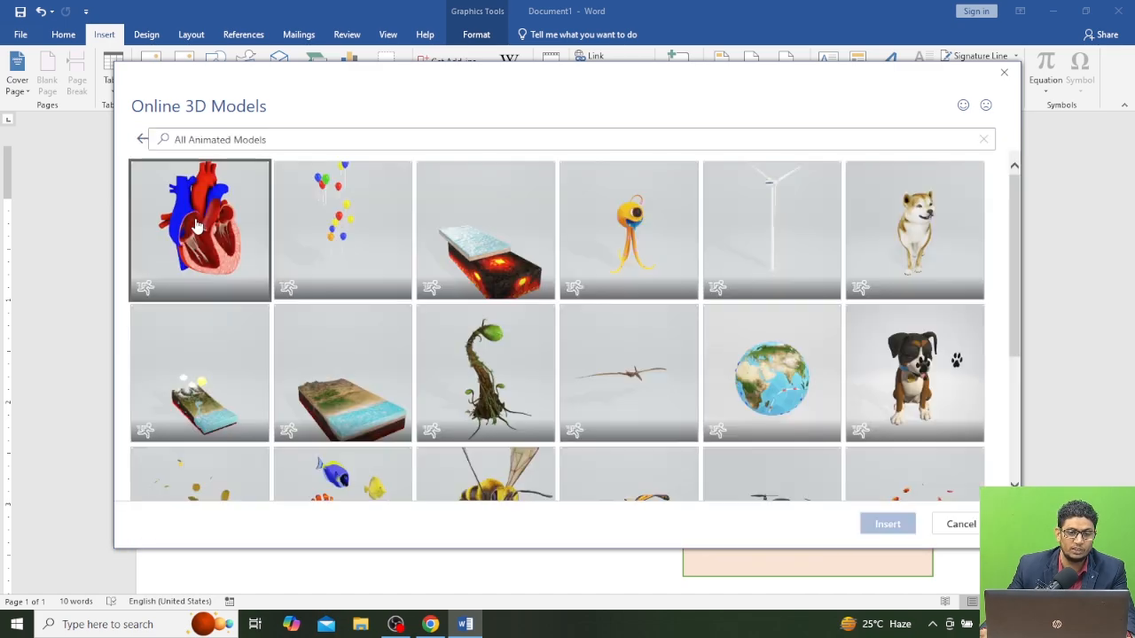
pyautogui.scroll(-3, 756, 308)
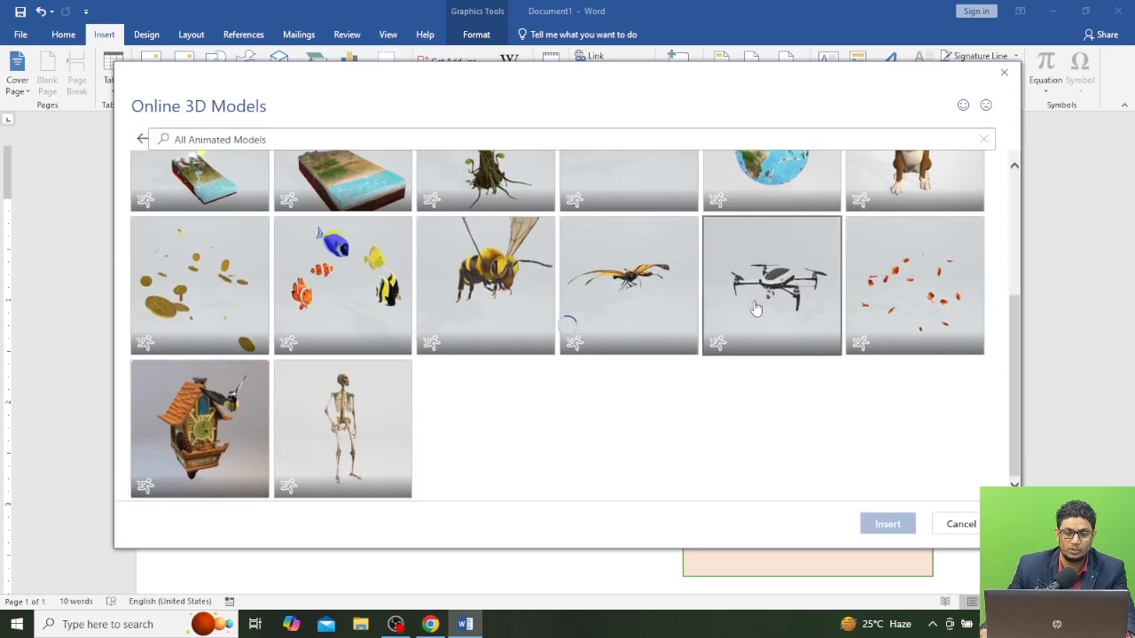
pyautogui.scroll(-1, 756, 308)
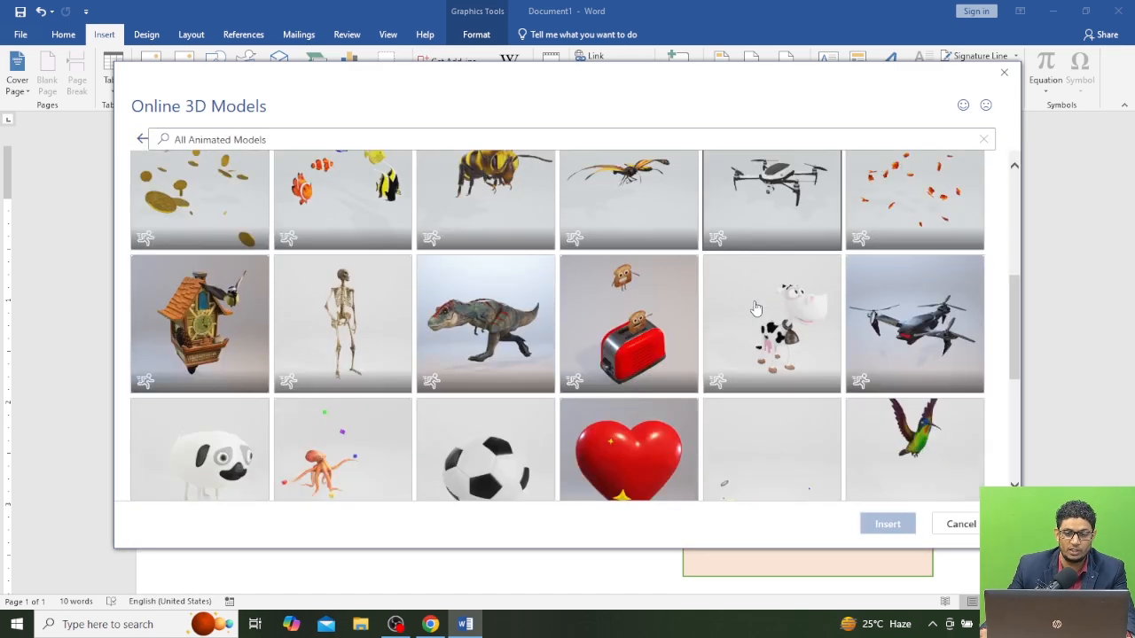
pyautogui.click(455, 324)
pyautogui.click(873, 525)
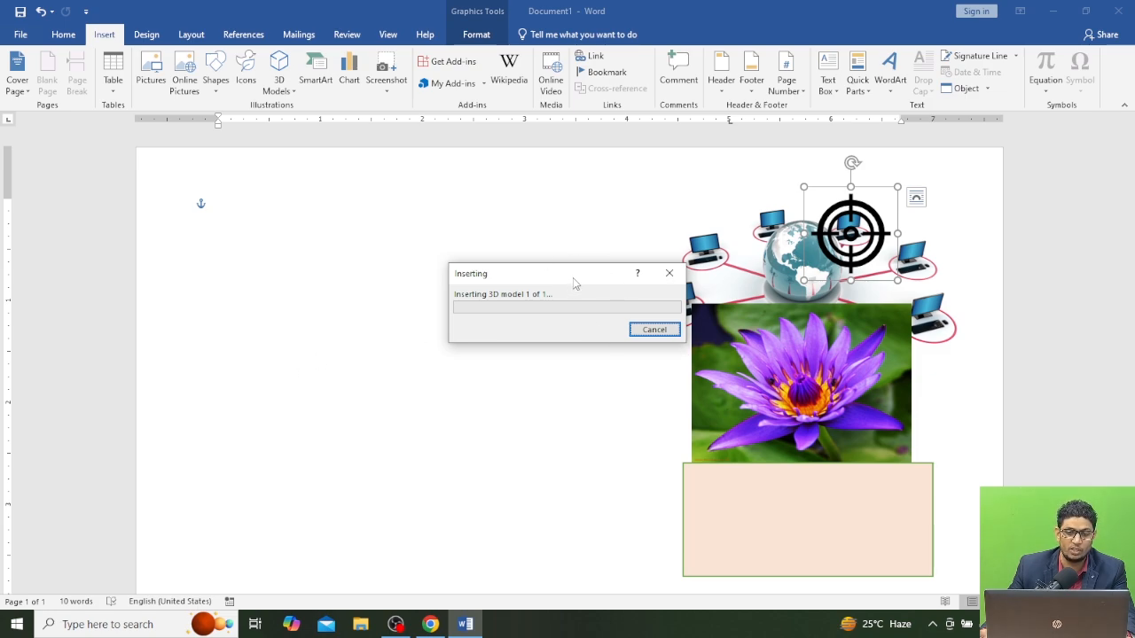
pyautogui.moveTo(583, 280); pyautogui.dragTo(560, 178)
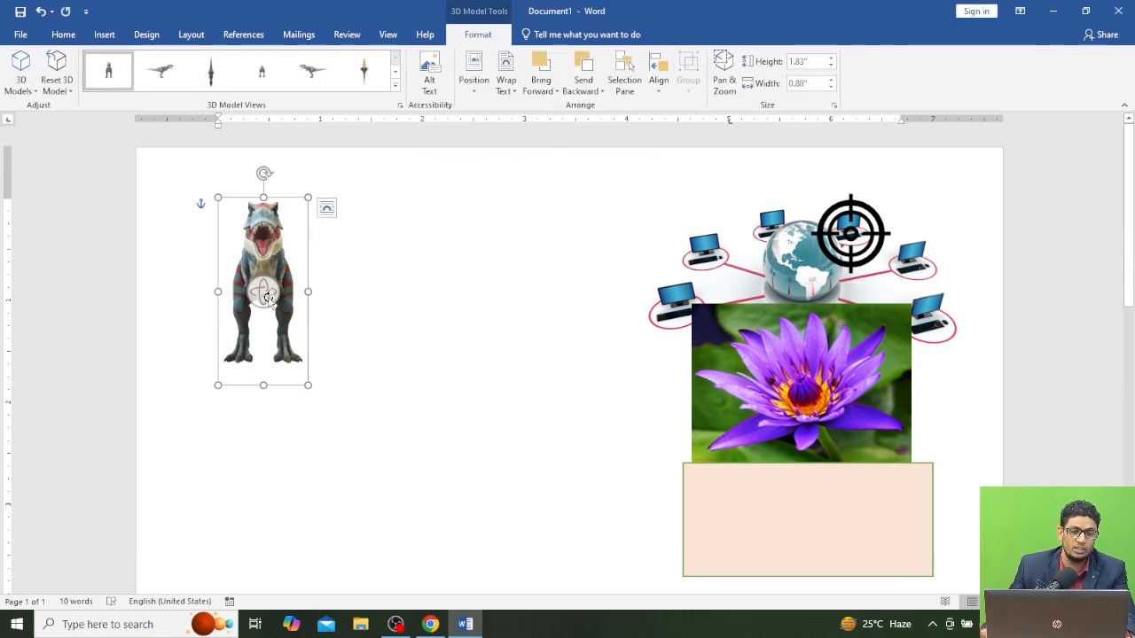
# Rotate the dinosaur 3D model to a side view facing left and move it over the orange rectangle.
pyautogui.moveTo(296, 316); pyautogui.dragTo(418, 303)
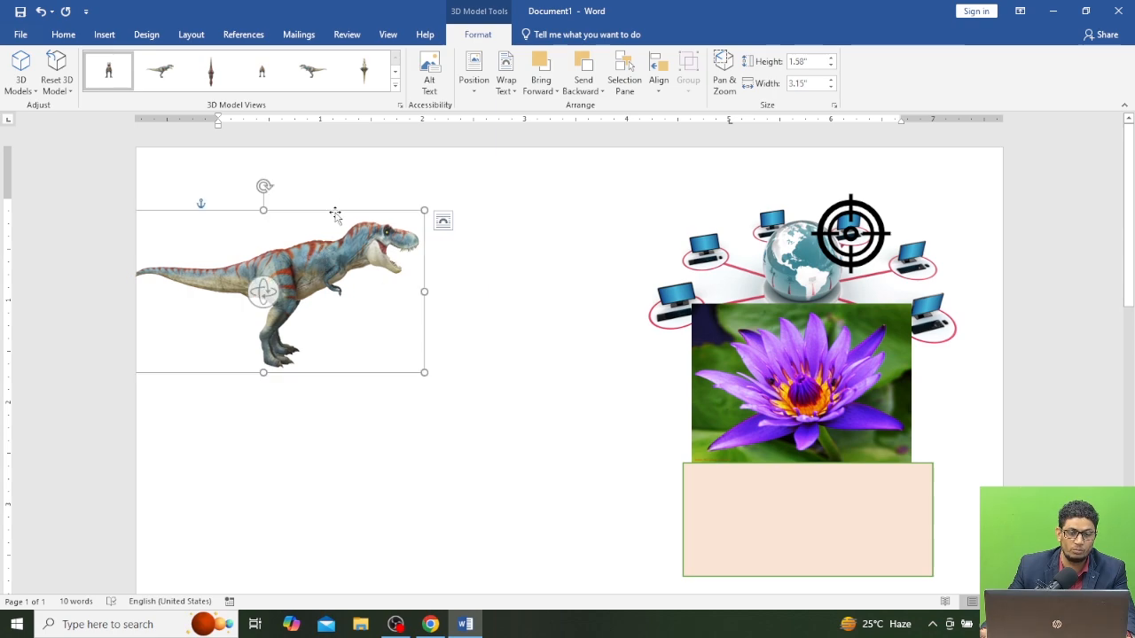
pyautogui.moveTo(335, 215); pyautogui.dragTo(511, 224)
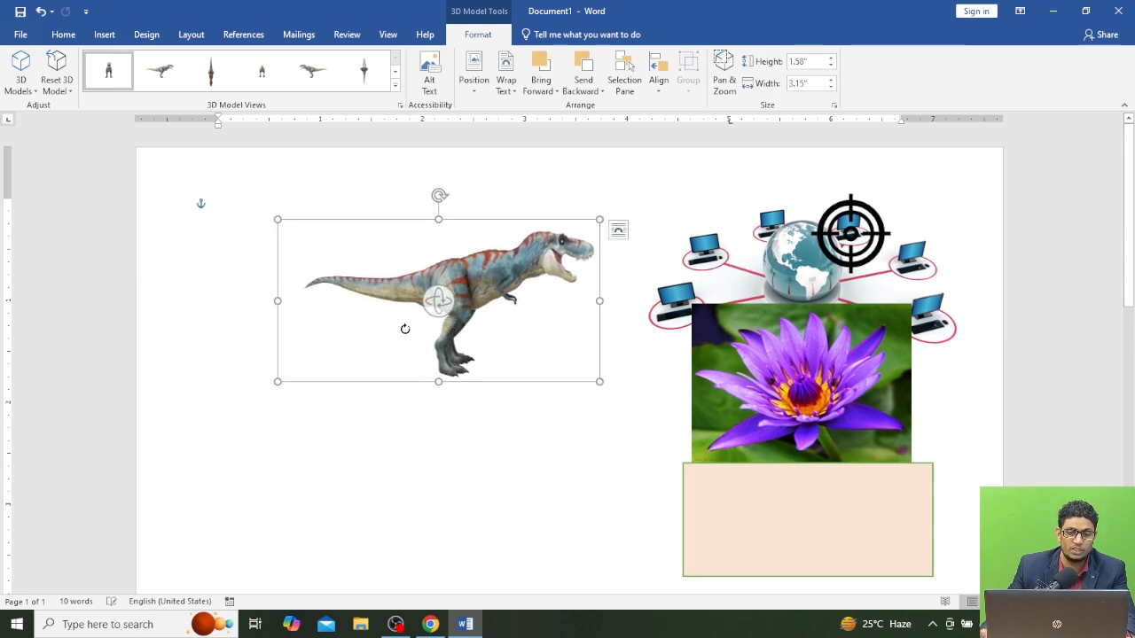
pyautogui.moveTo(404, 329); pyautogui.dragTo(170, 309)
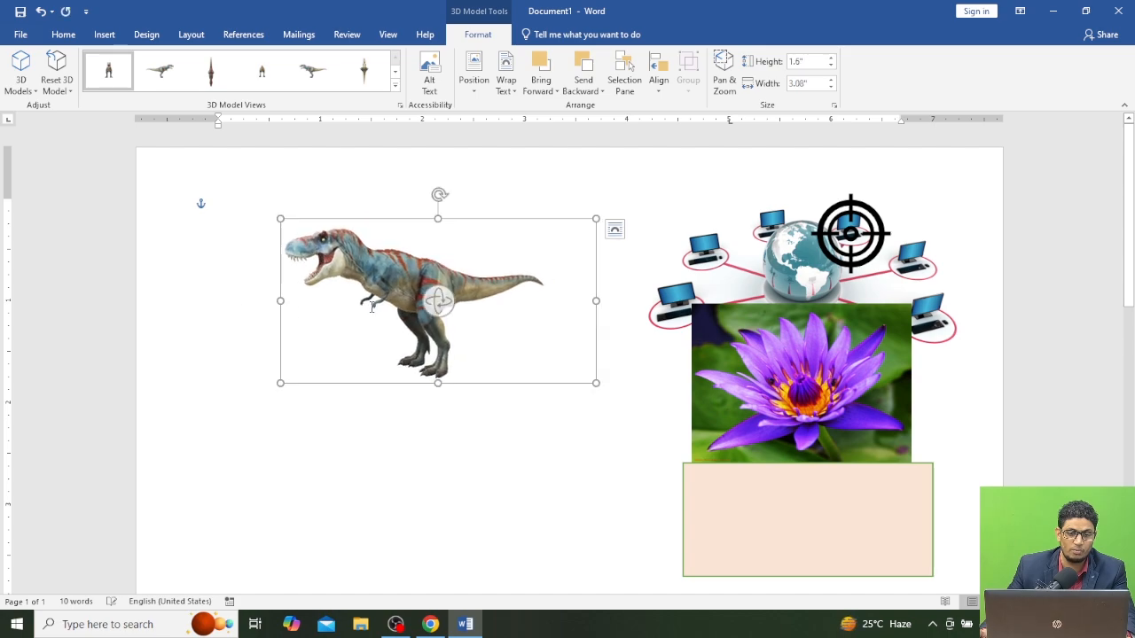
pyautogui.moveTo(394, 284); pyautogui.dragTo(820, 554)
# Place the cursor near the page's start, open the SmartArt graphic chooser and look through its categories from List to Office.com.
pyautogui.click(233, 229)
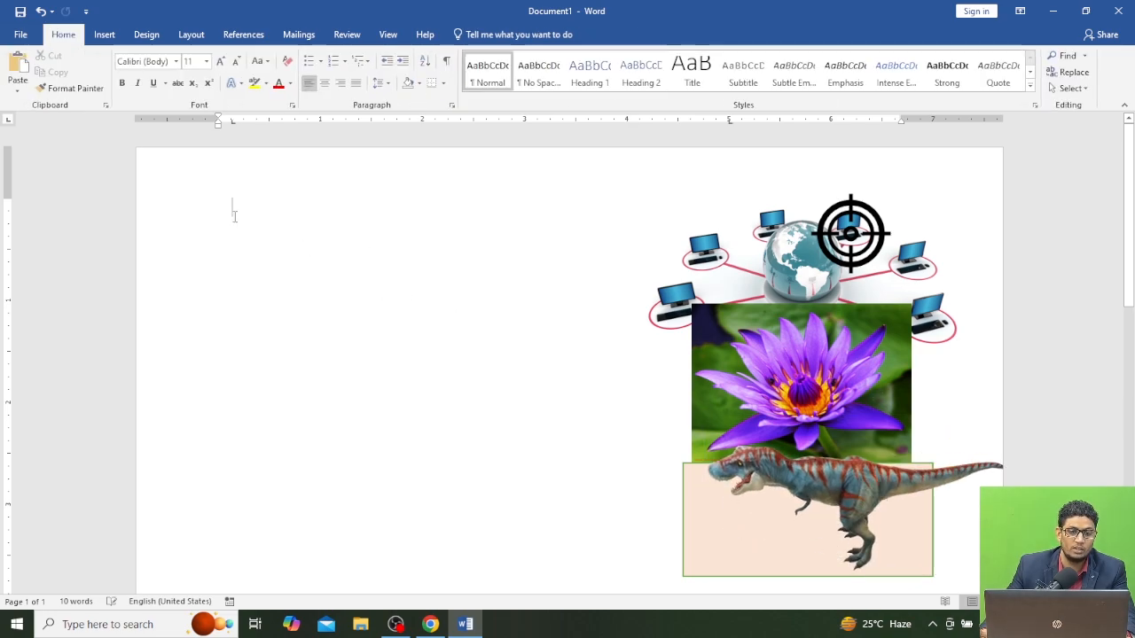
pyautogui.click(102, 36)
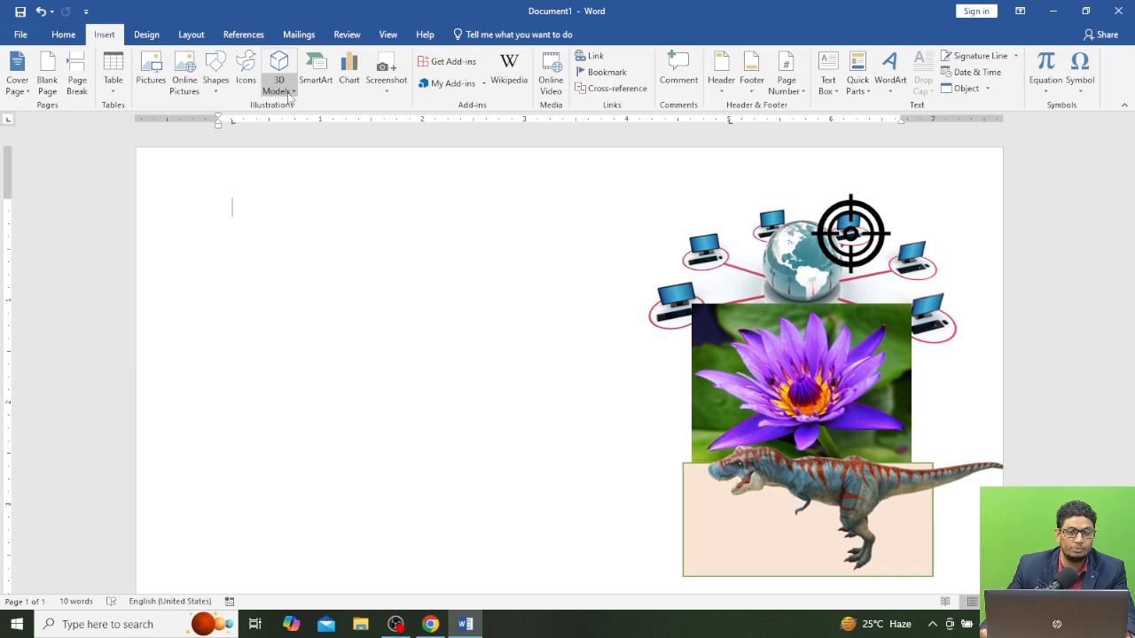
pyautogui.click(314, 88)
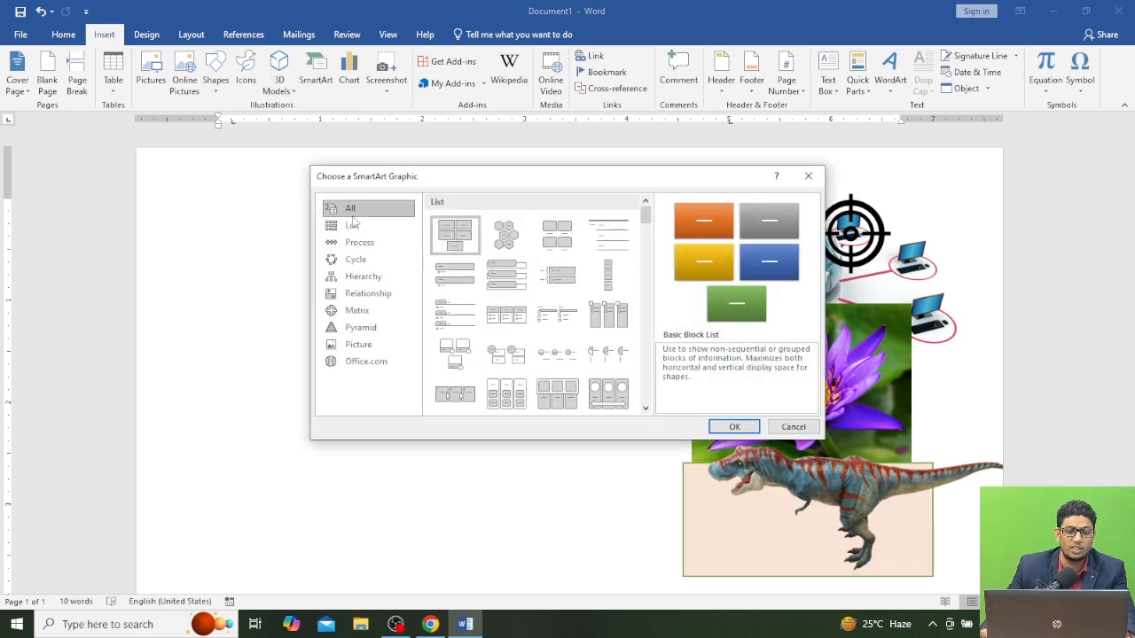
pyautogui.click(352, 225)
pyautogui.click(355, 243)
pyautogui.click(356, 260)
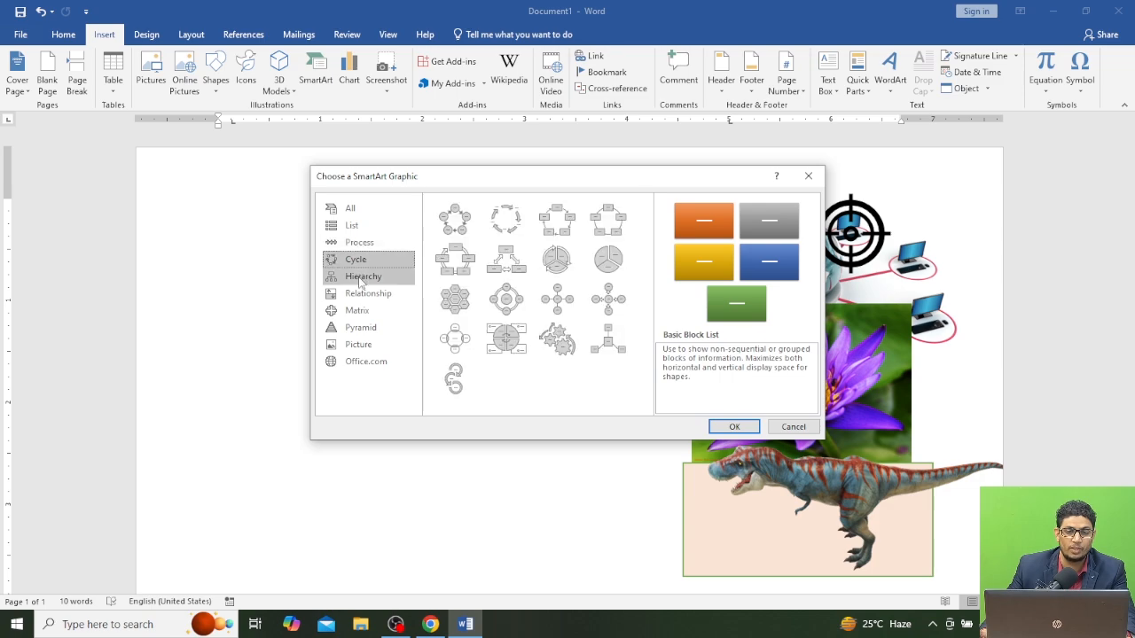
pyautogui.click(361, 276)
pyautogui.click(362, 293)
pyautogui.click(359, 310)
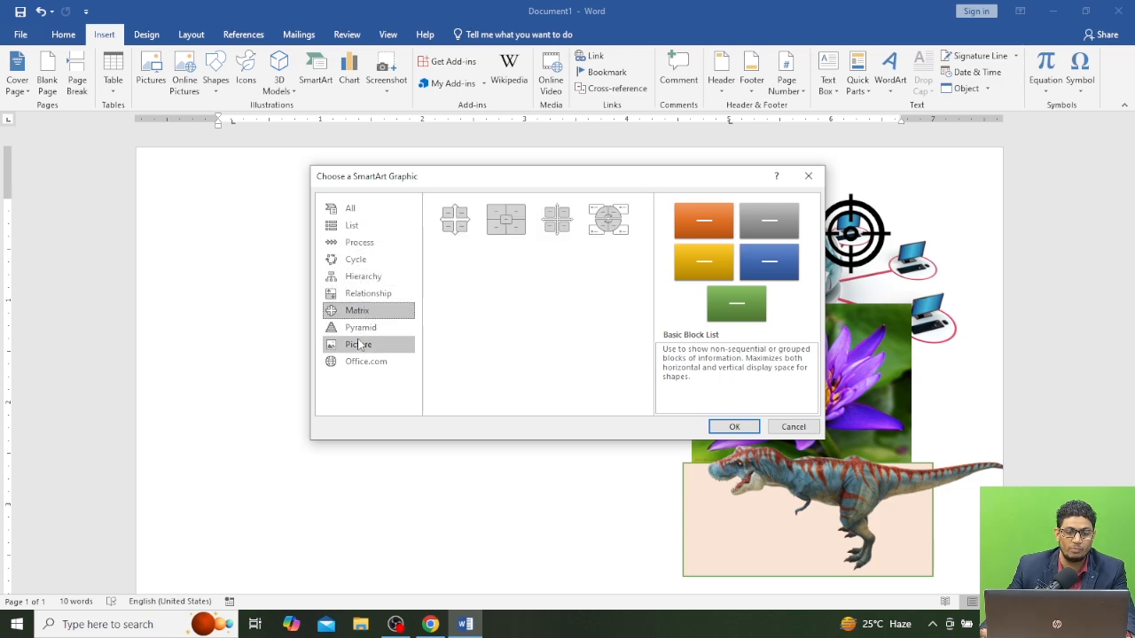
pyautogui.click(360, 327)
pyautogui.click(360, 345)
pyautogui.click(364, 361)
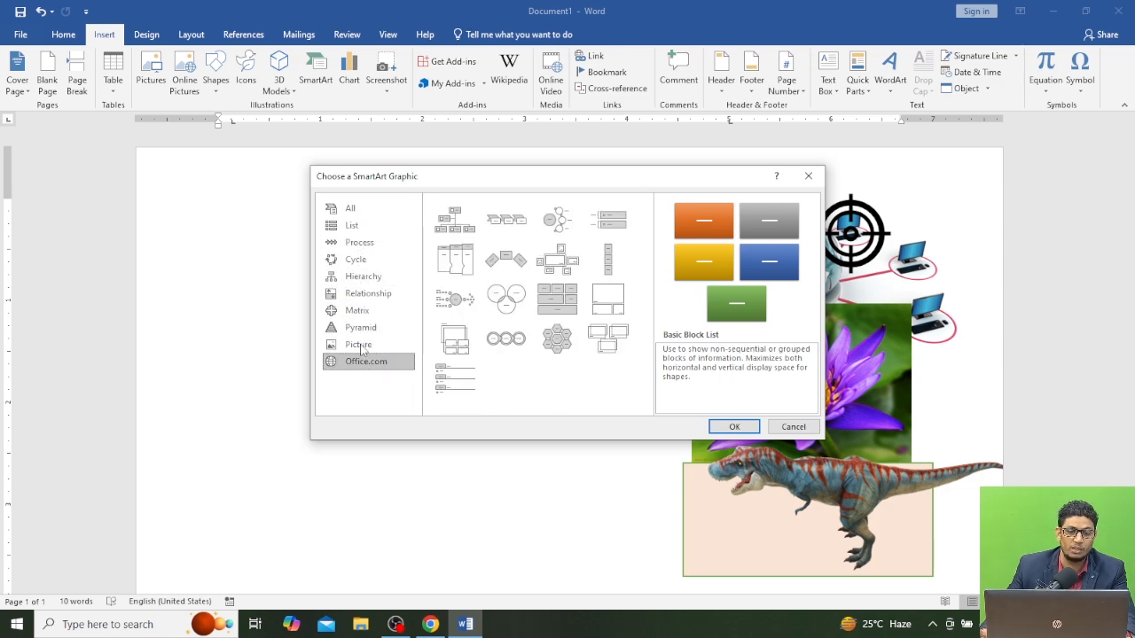
pyautogui.click(354, 227)
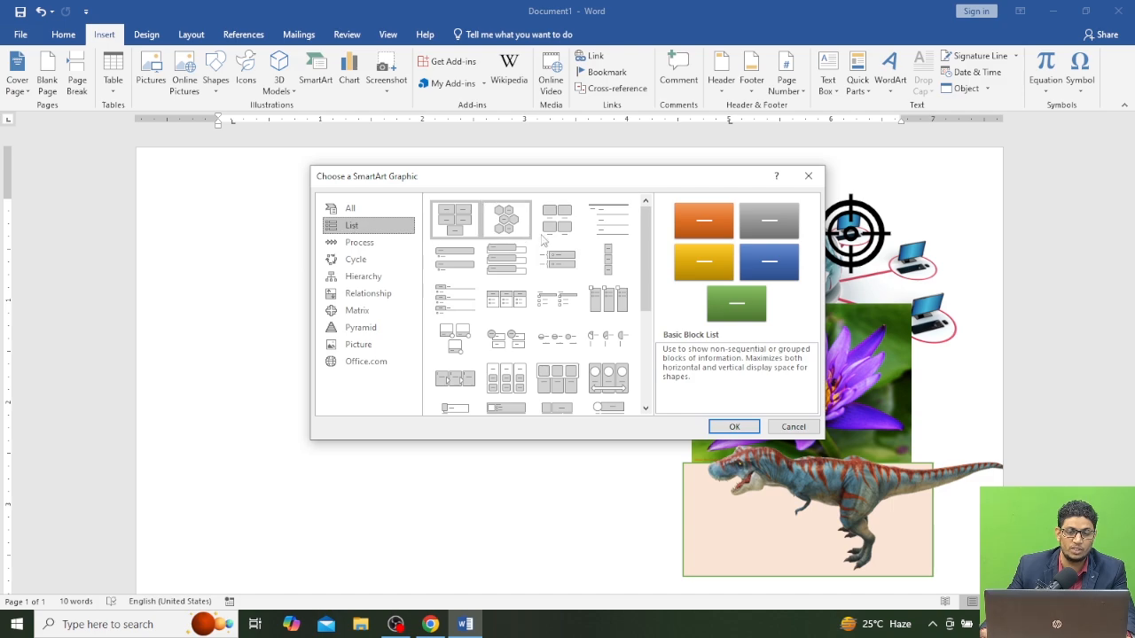
# Look through the complete list of SmartArt layouts, including the List and Process groups, and view the Process category.
pyautogui.click(361, 209)
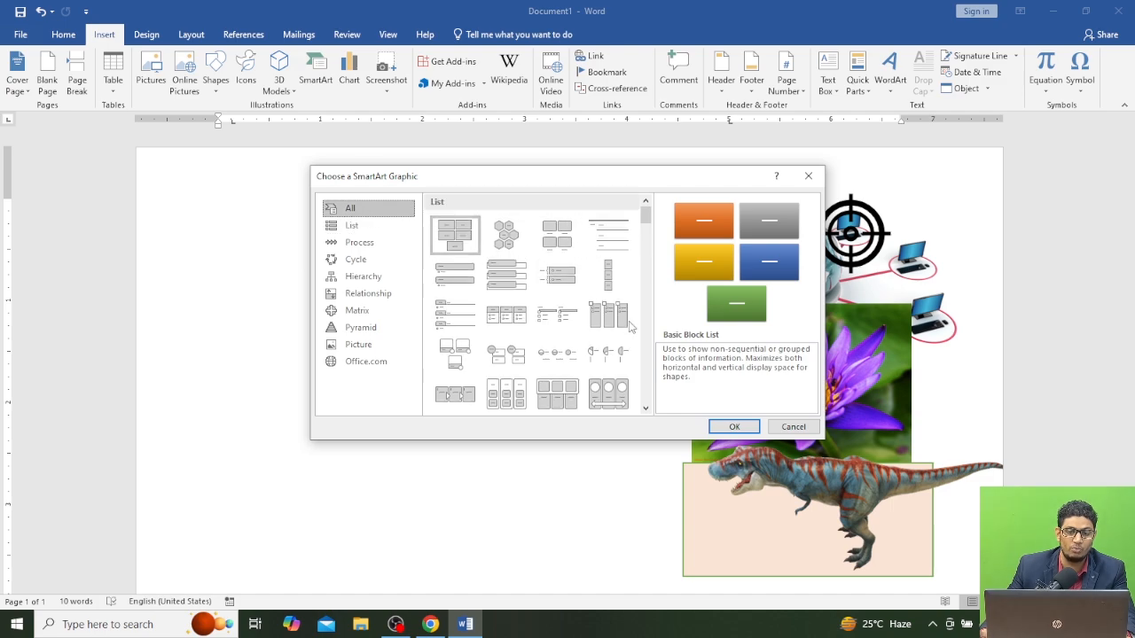
pyautogui.scroll(-3, 594, 257)
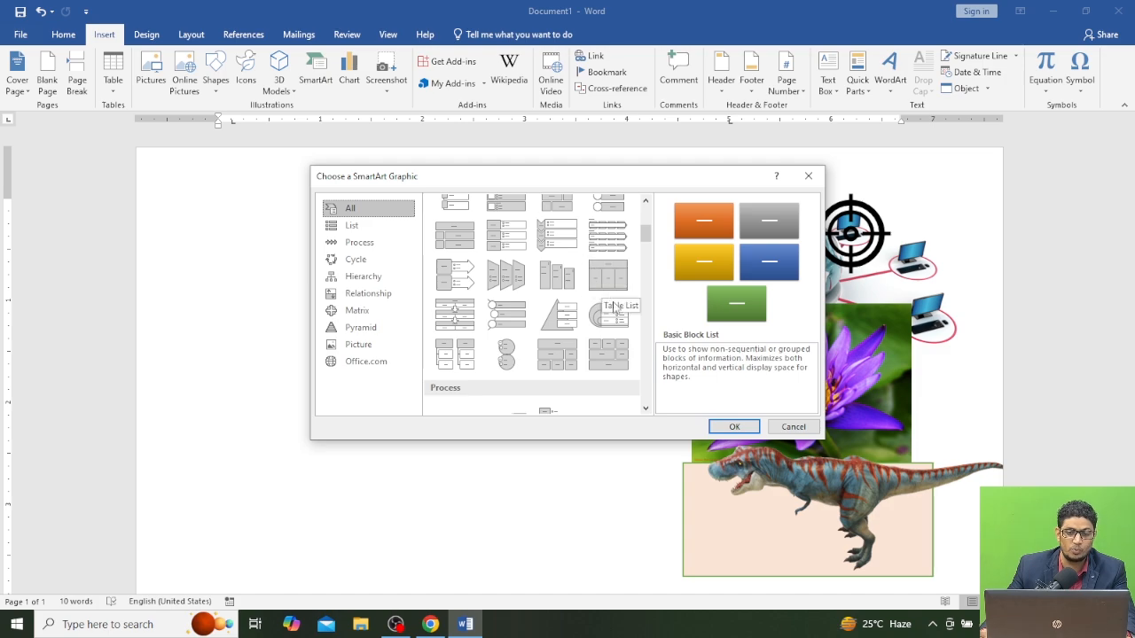
pyautogui.scroll(-3, 511, 315)
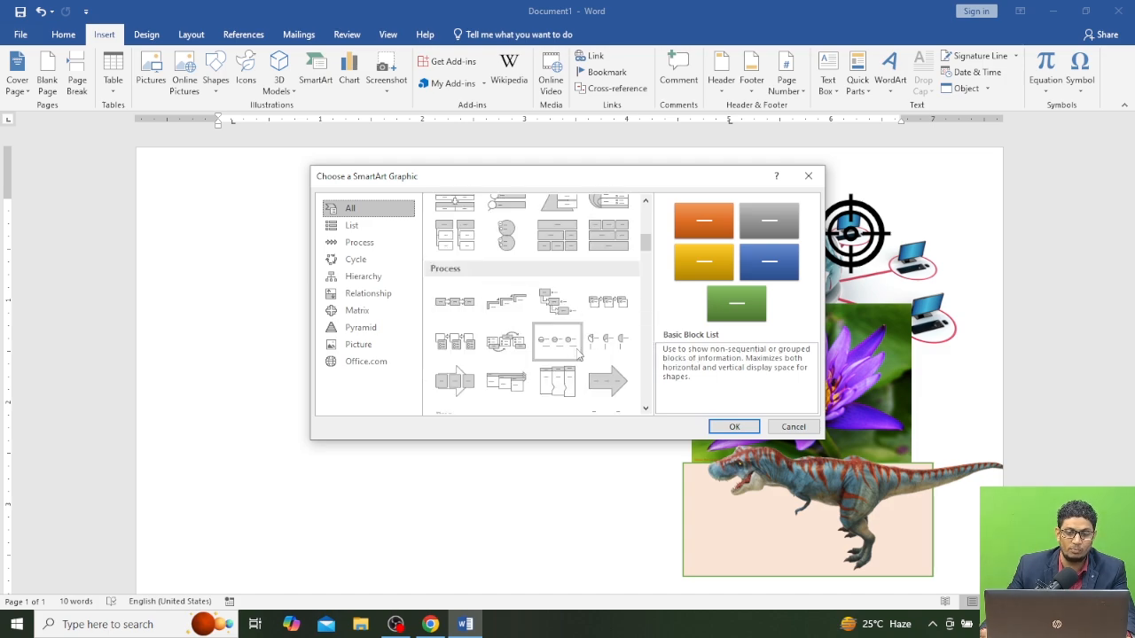
pyautogui.scroll(-3, 578, 355)
pyautogui.scroll(-3, 577, 354)
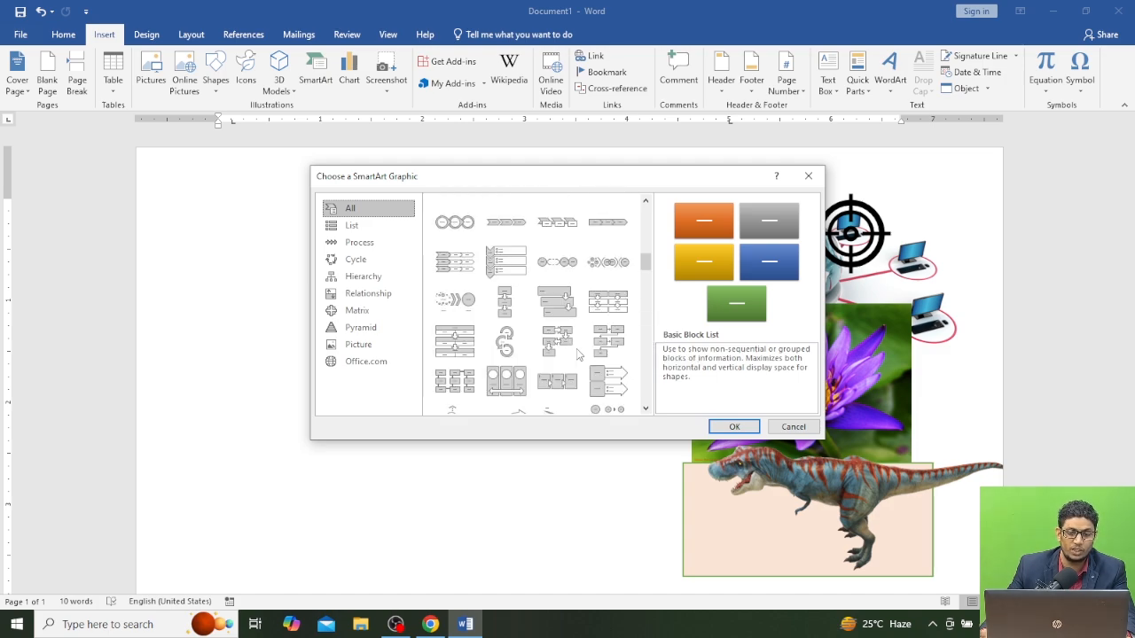
pyautogui.scroll(-3, 578, 355)
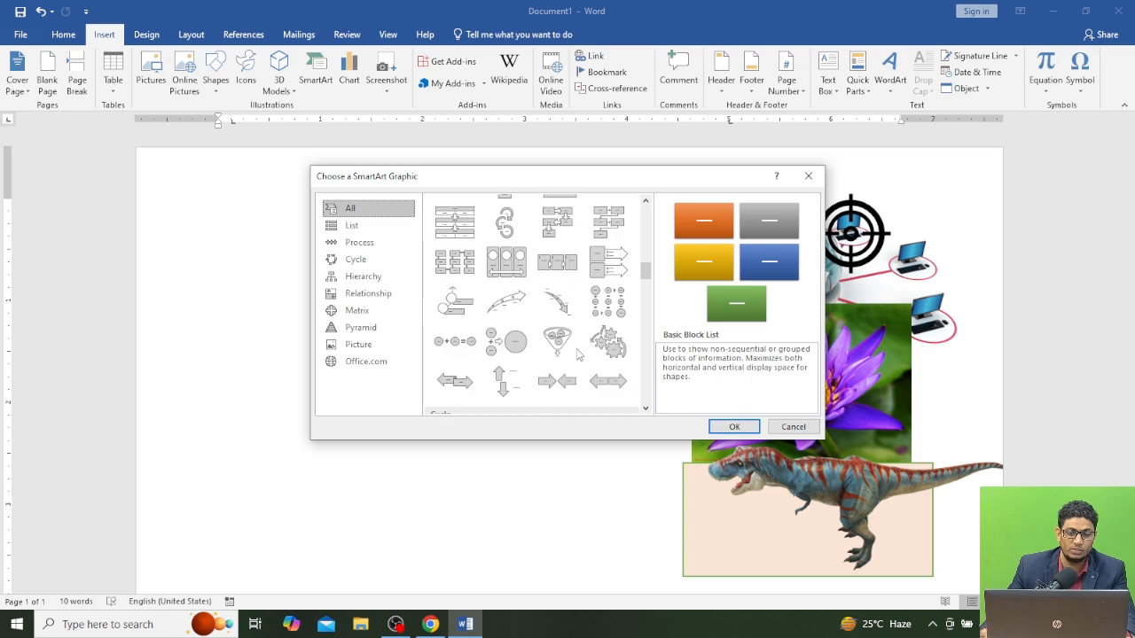
pyautogui.scroll(-3, 577, 355)
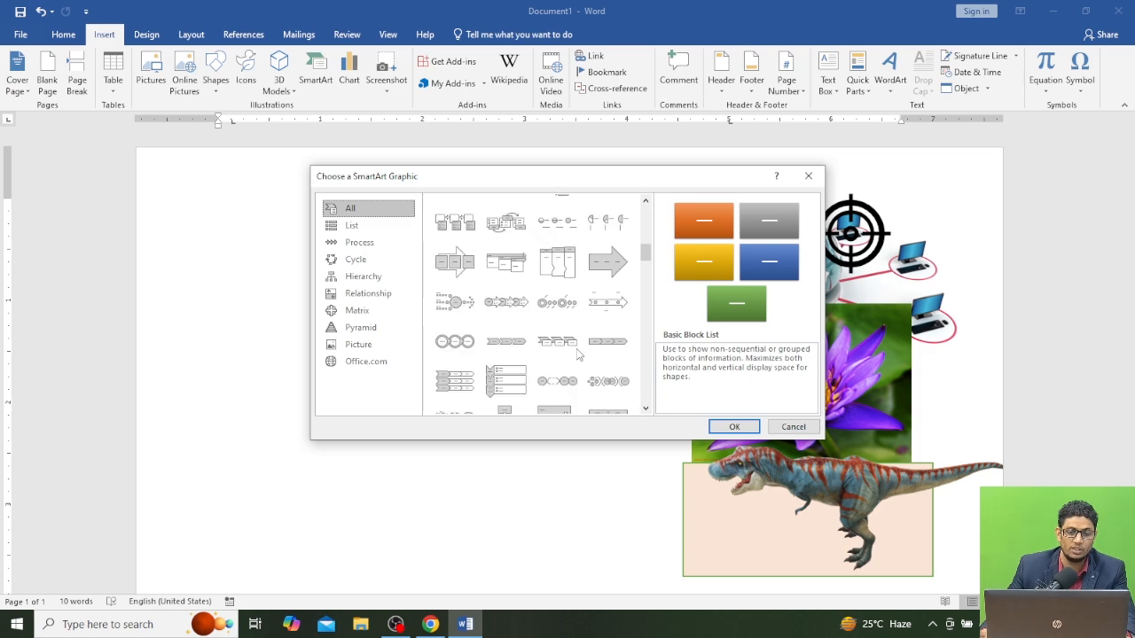
pyautogui.click(355, 259)
pyautogui.click(356, 244)
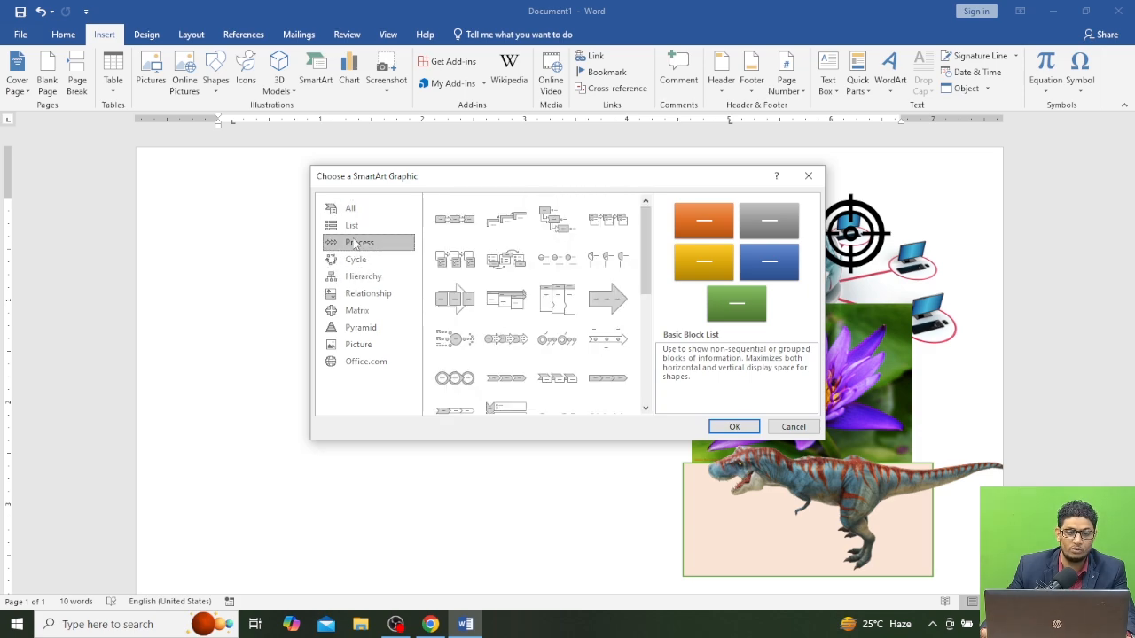
# Insert the plain three-slice pie SmartArt graphic from the Cycle category.
pyautogui.click(364, 260)
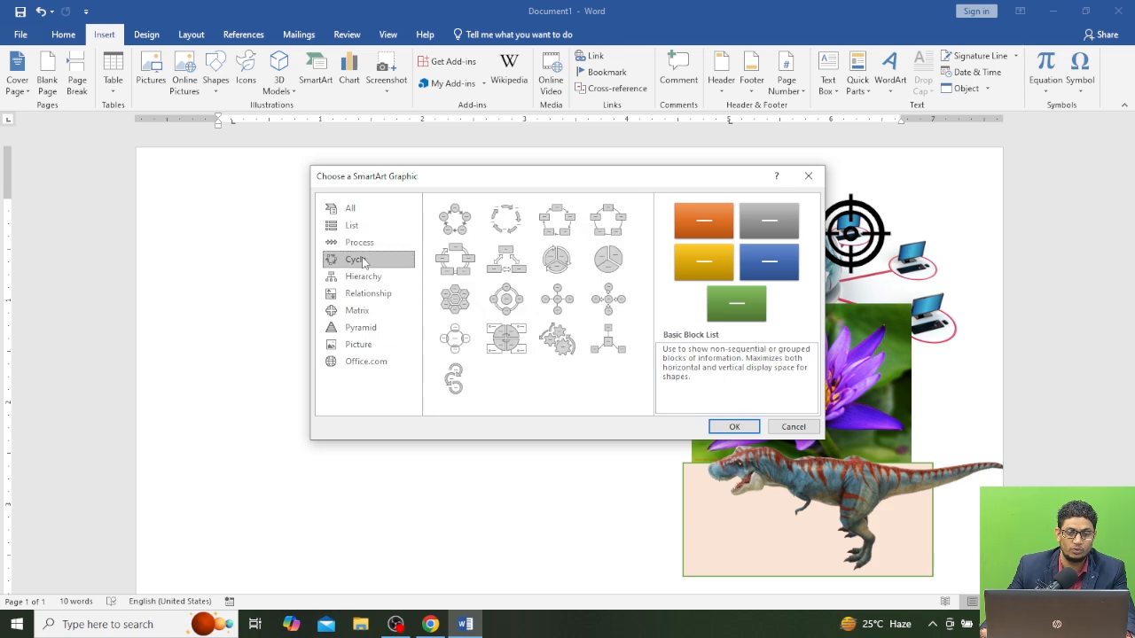
pyautogui.click(608, 262)
pyautogui.click(733, 427)
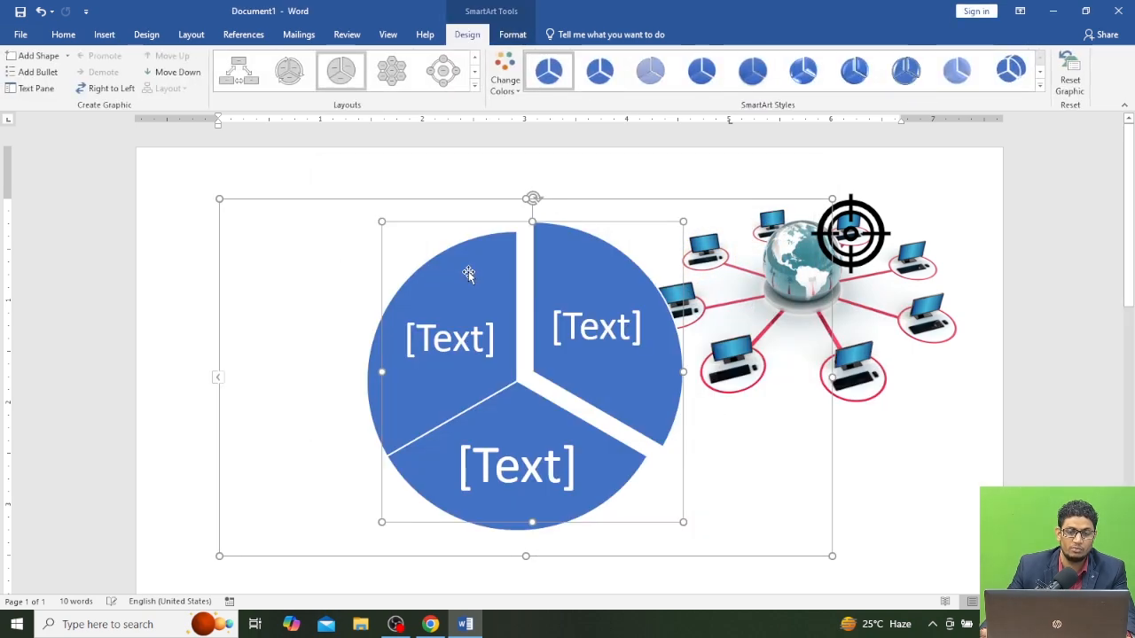
# Shrink the pie SmartArt to about 3.3 inches wide, set its wrapping to Behind Text and move it slightly up and left.
pyautogui.moveTo(832, 556); pyautogui.dragTo(552, 437)
pyautogui.click(571, 208)
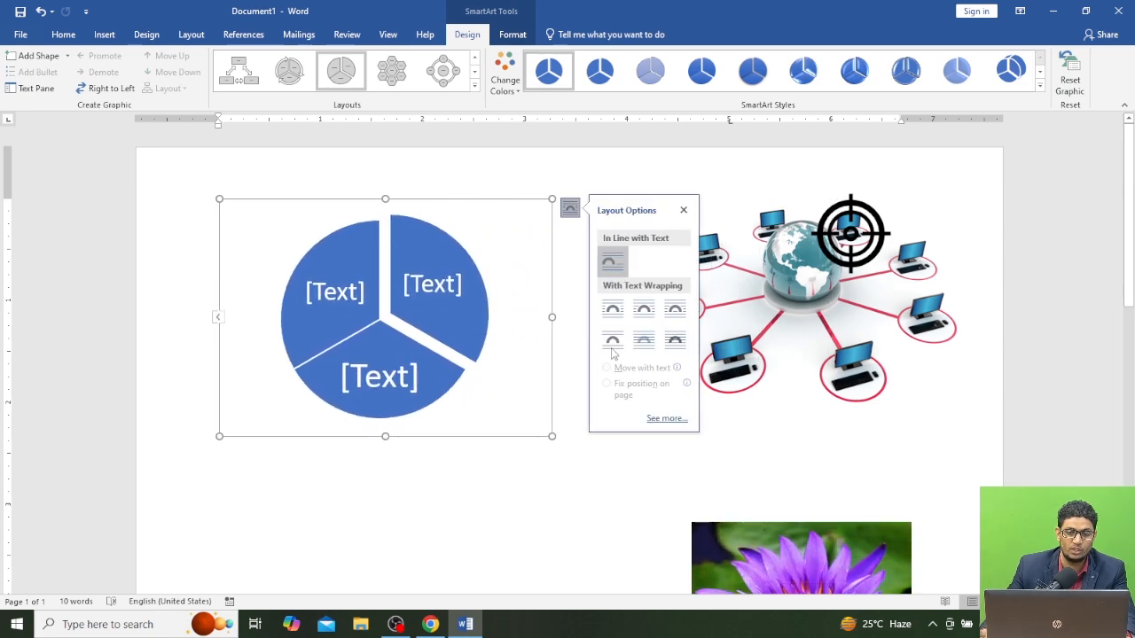
pyautogui.click(646, 342)
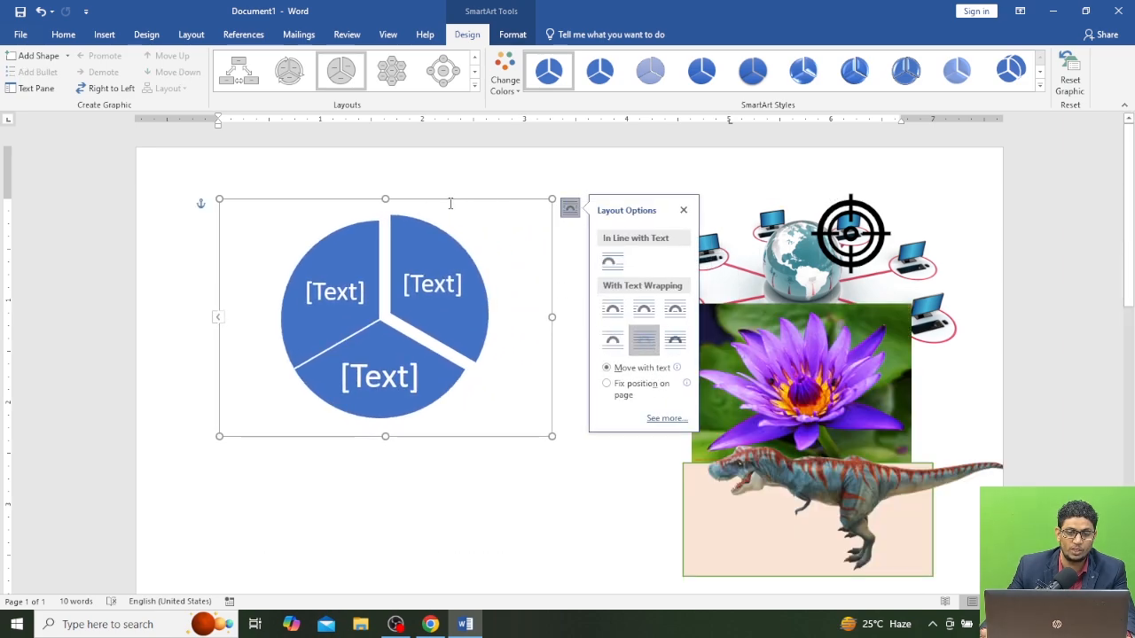
pyautogui.moveTo(450, 203)
pyautogui.mouseDown()
pyautogui.moveTo(431, 183)
pyautogui.moveTo(438, 195)
pyautogui.mouseUp()
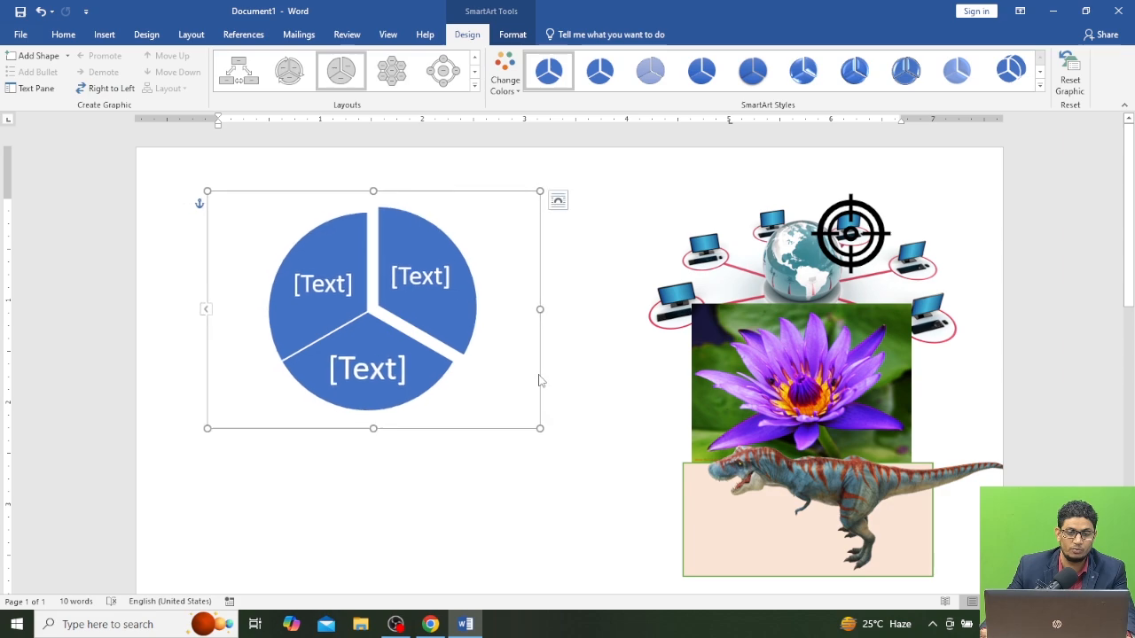
# Label the upper left slice of the pie SmartArt 45%.
pyautogui.click(330, 294)
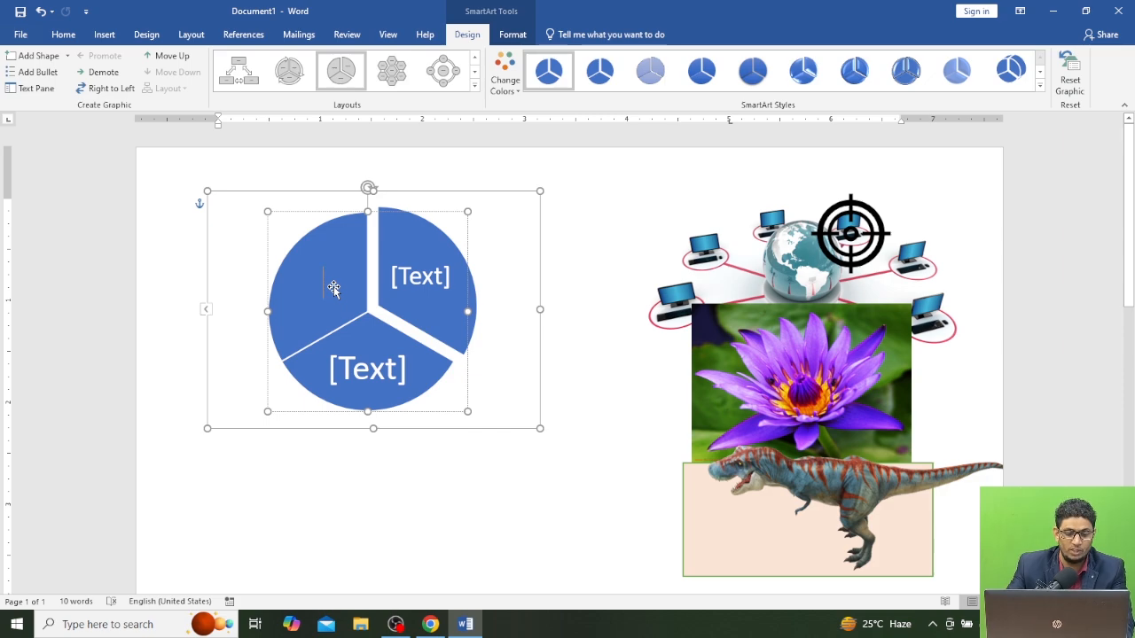
pyautogui.write('45')
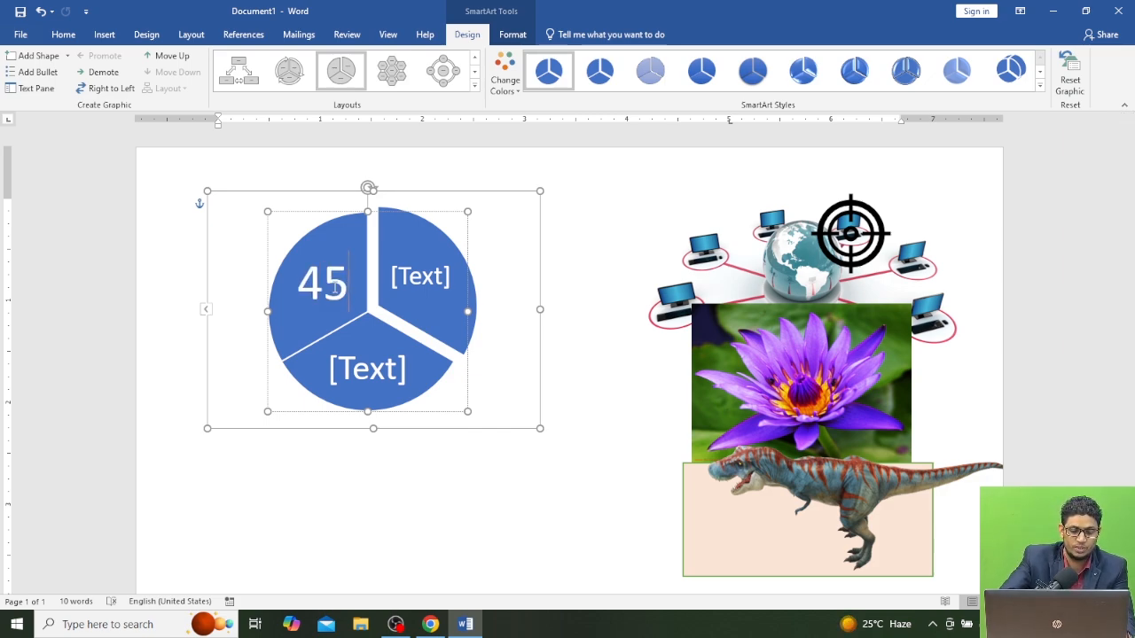
pyautogui.write('%')
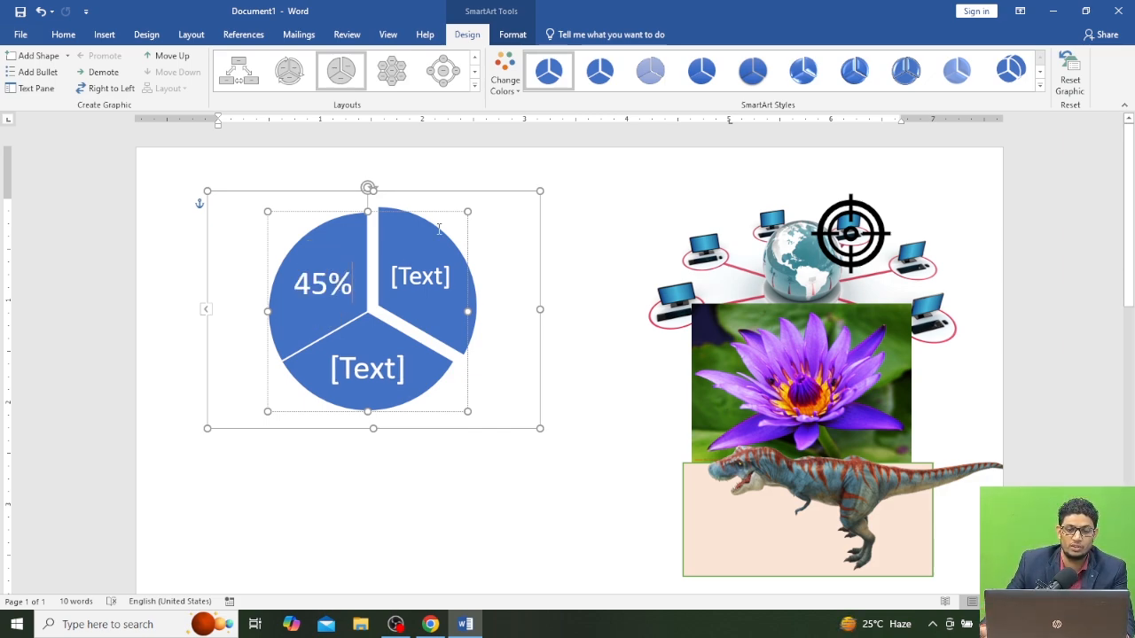